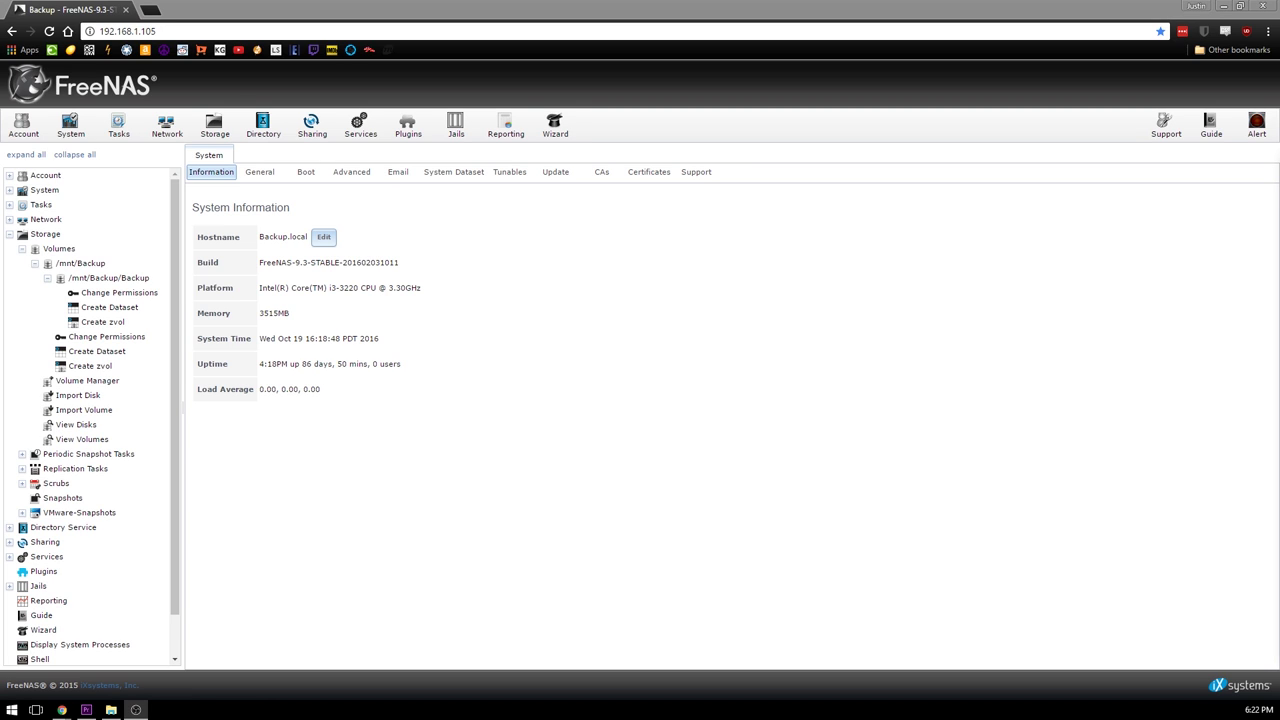
Review the critical ada1 warning in the system alerts list.
left_click(1260, 130)
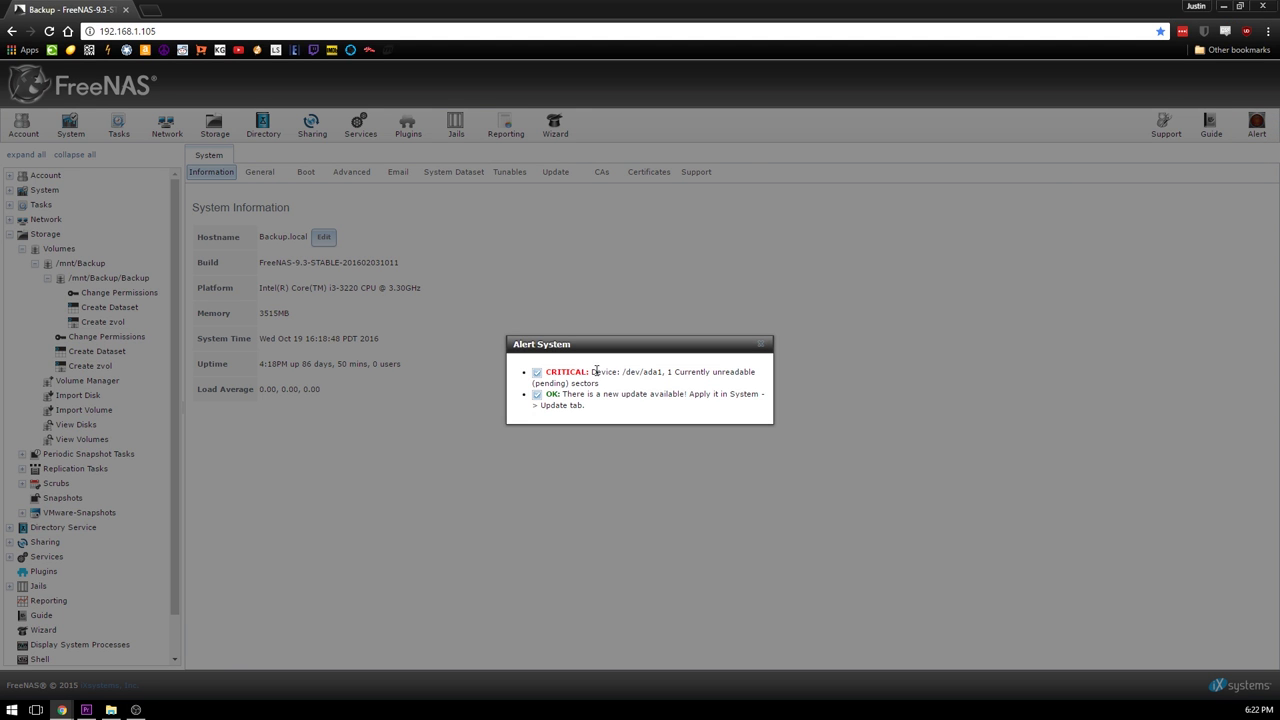
left_click_drag(592, 371, 614, 382)
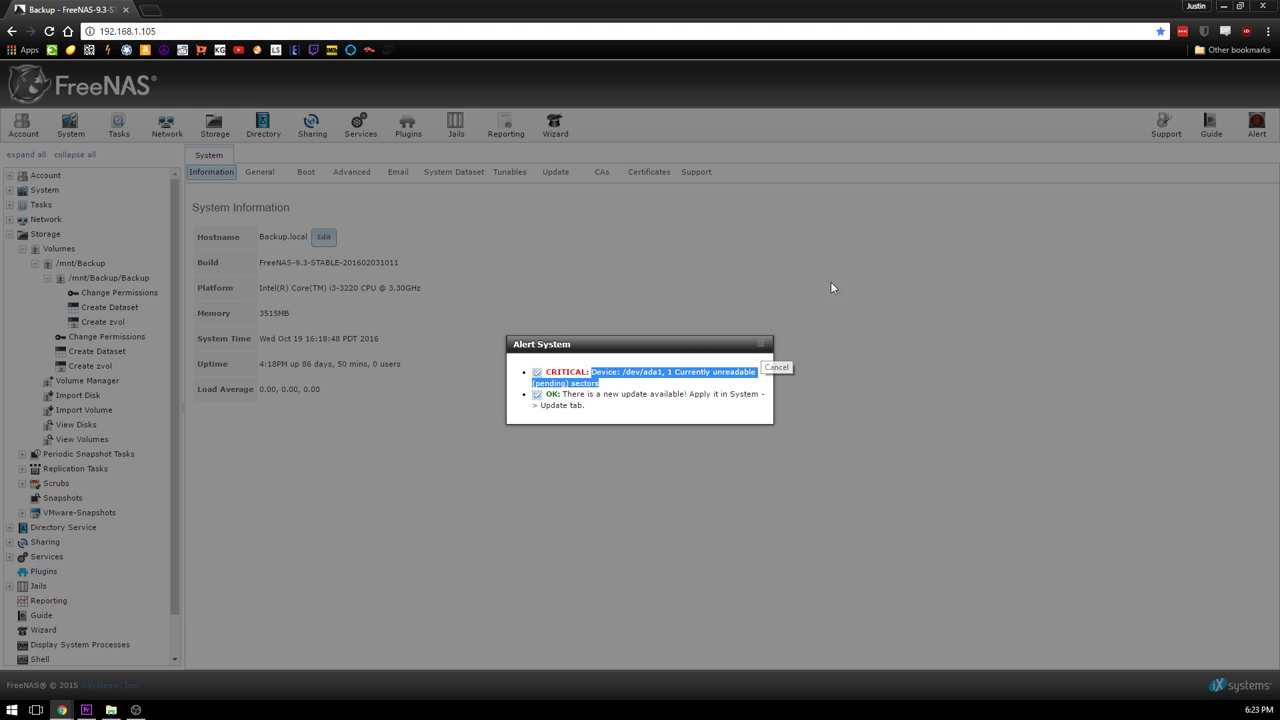
left_click(762, 346)
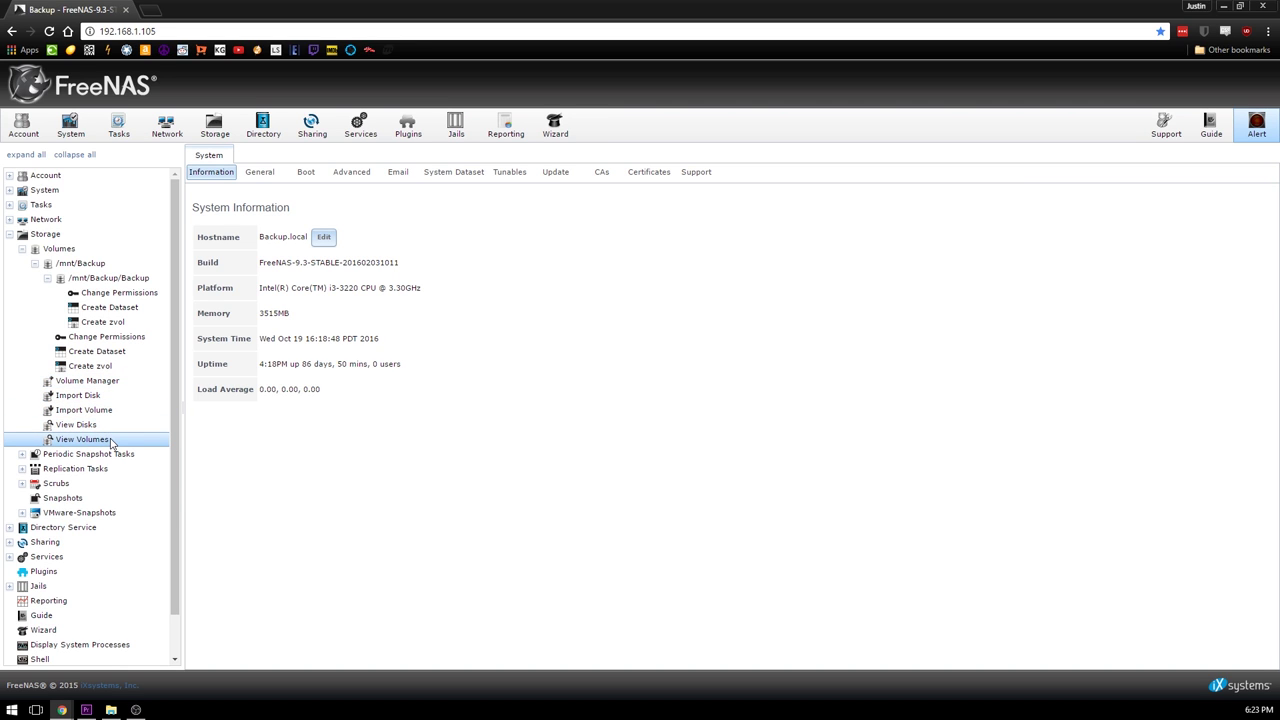
Inspect the disk list and ada0 settings without changes, then select the Backup volume.
left_click(95, 425)
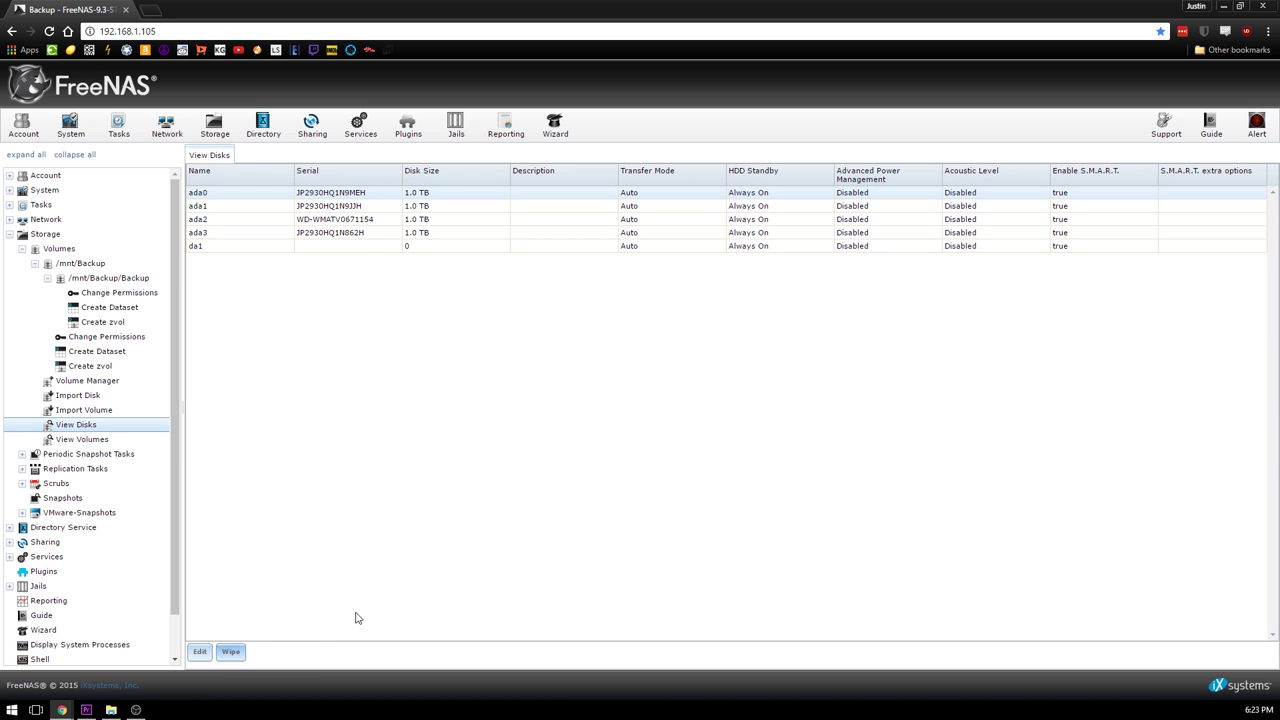
left_click(199, 655)
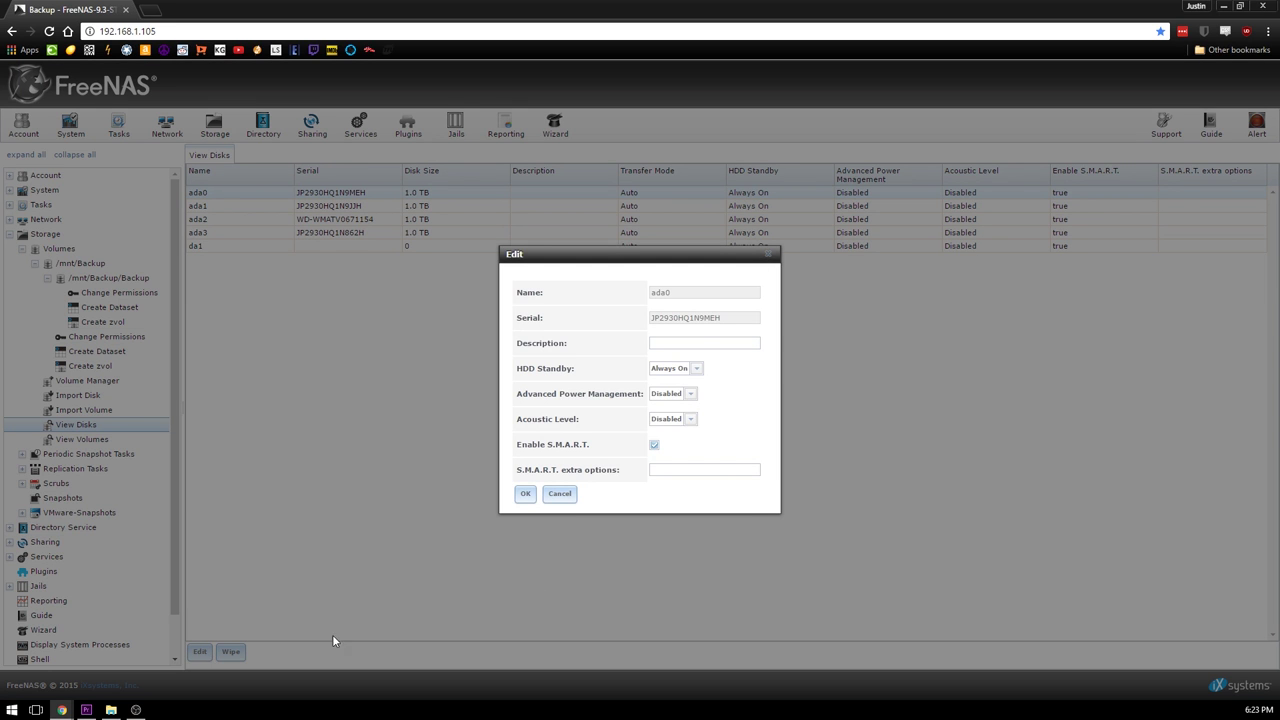
left_click(560, 496)
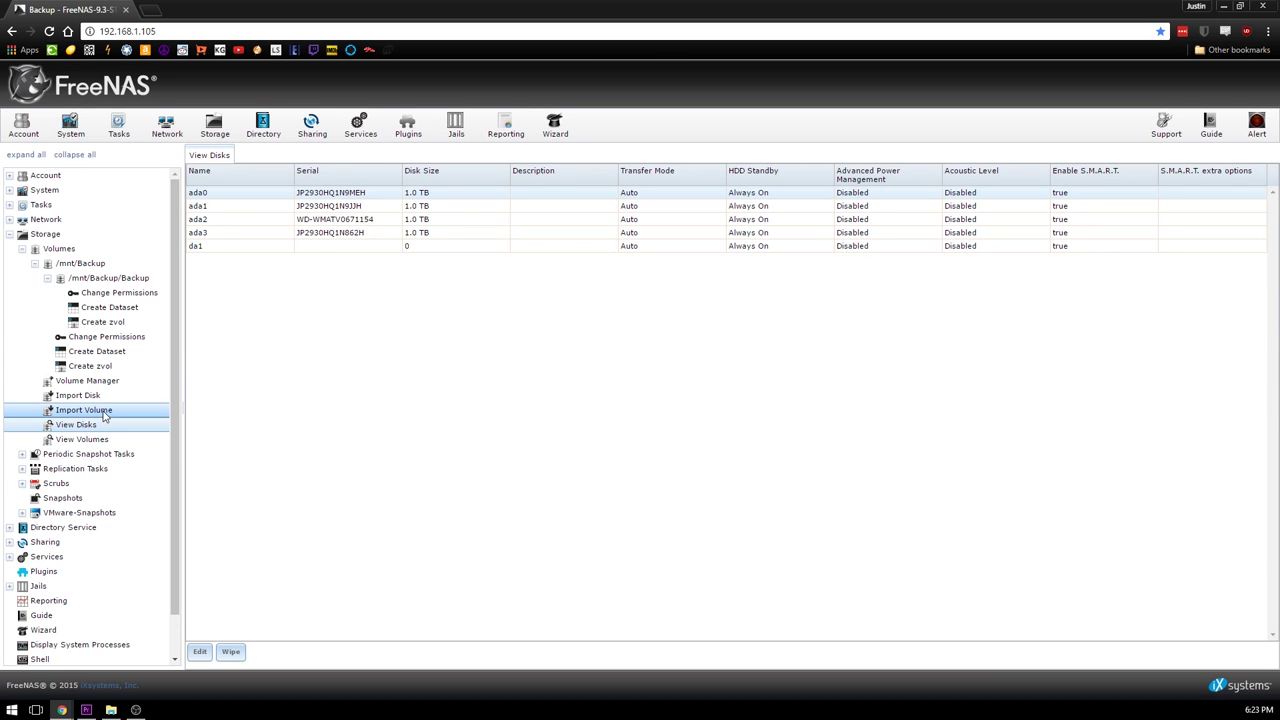
left_click(85, 439)
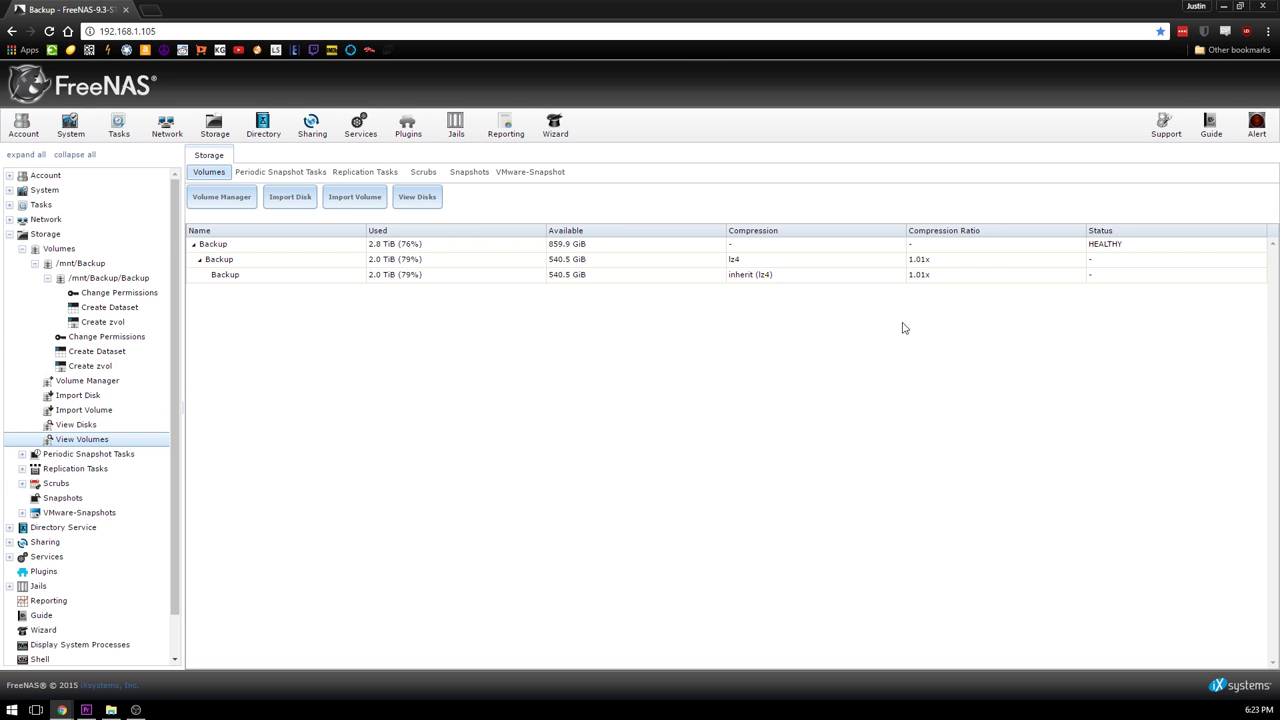
left_click(630, 249)
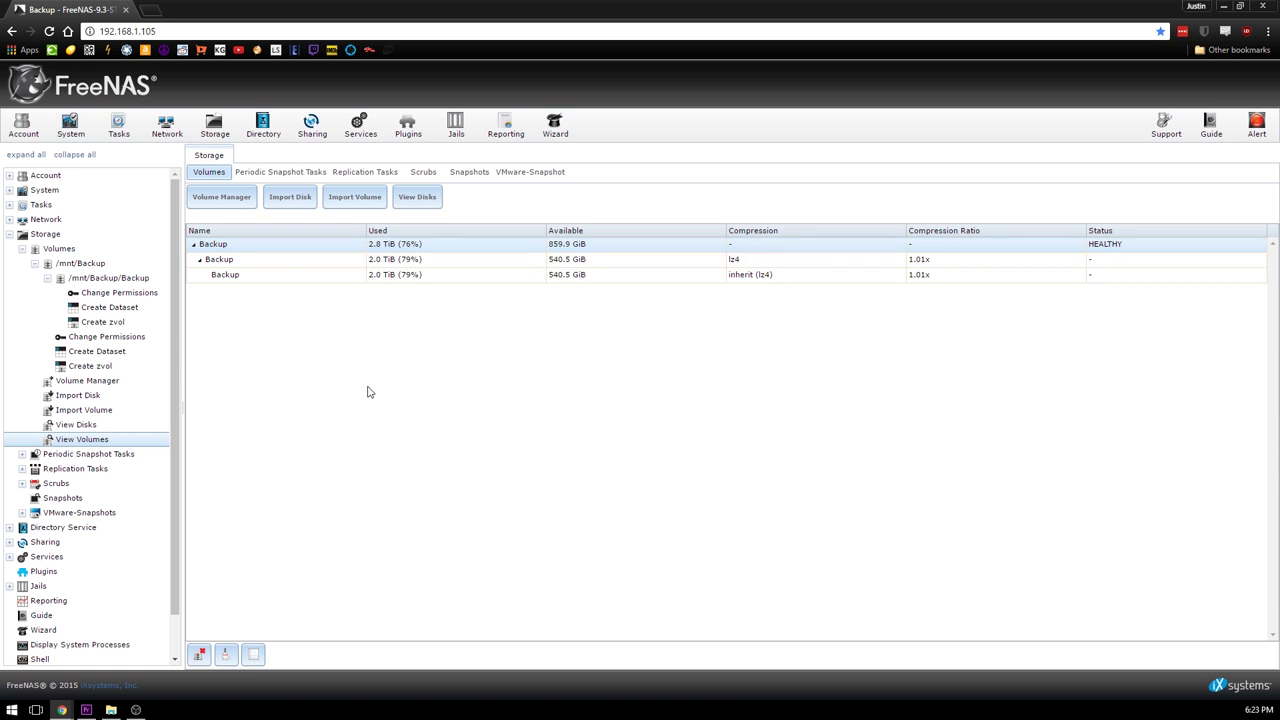
Open Backup's Volume Status, select the raidz1-0 group, and recheck the ada1 alert.
left_click(253, 658)
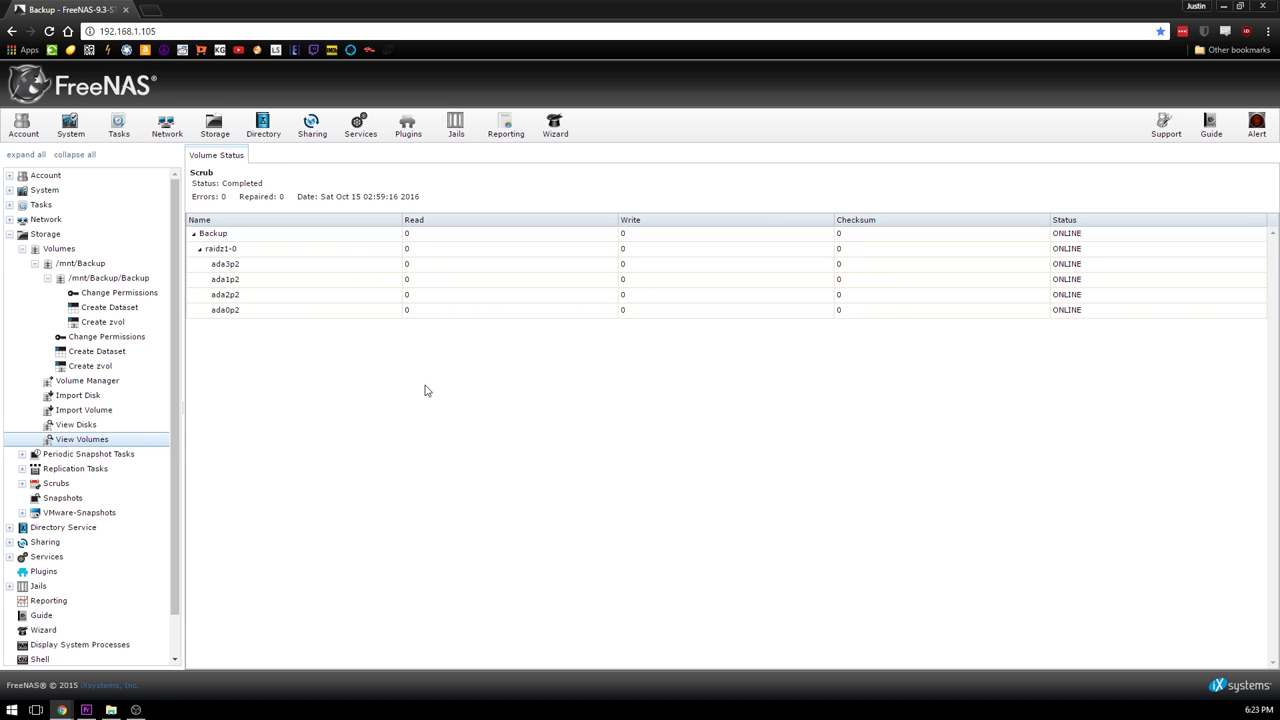
left_click(322, 250)
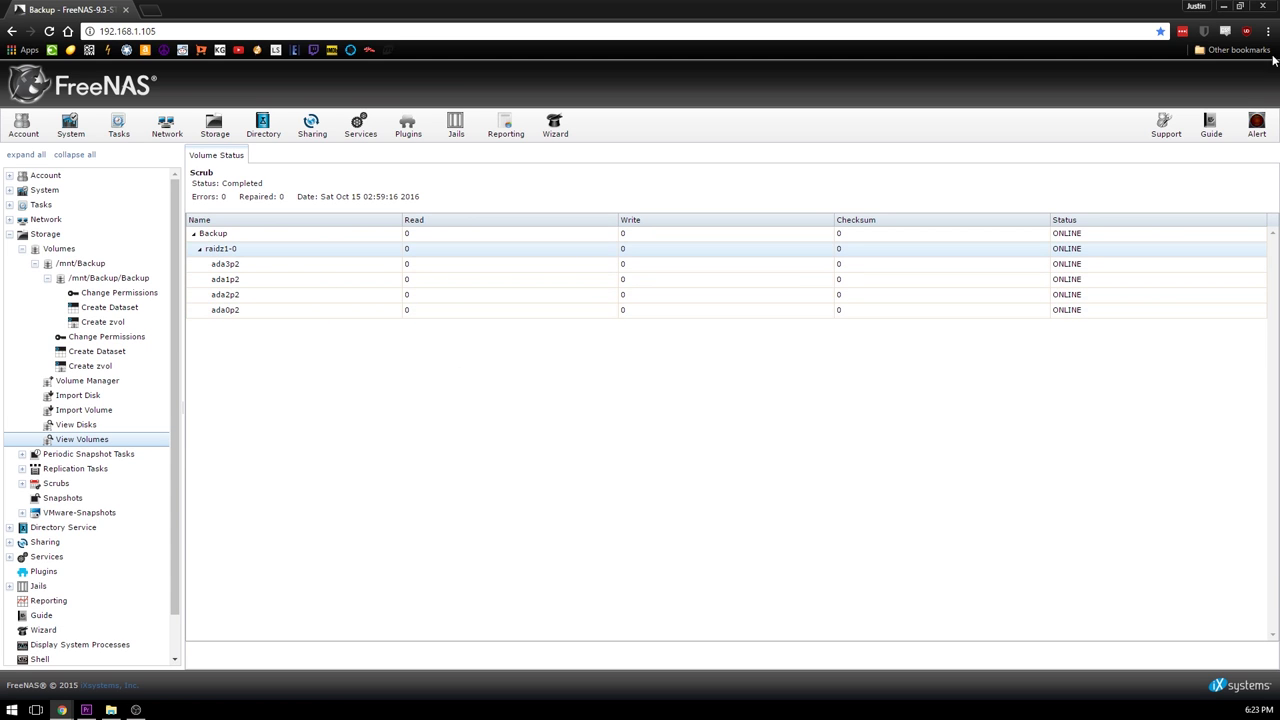
left_click(1256, 125)
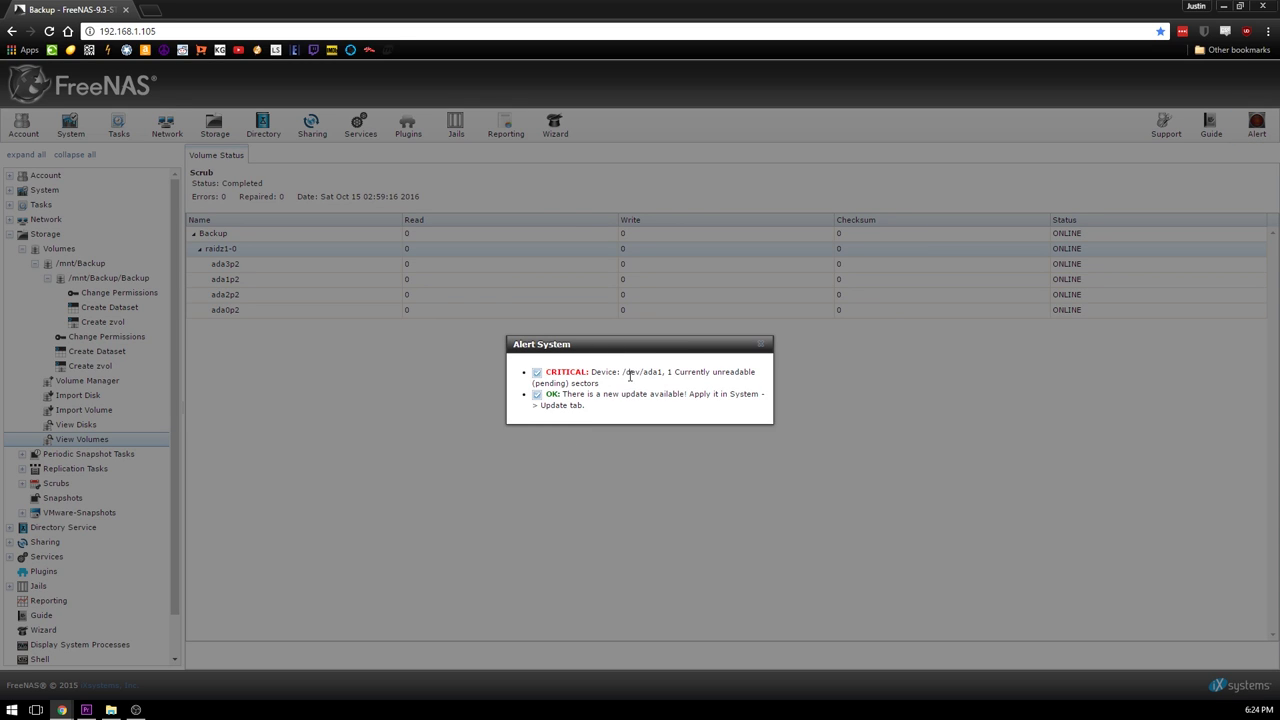
left_click_drag(629, 376, 685, 374)
left_click(761, 344)
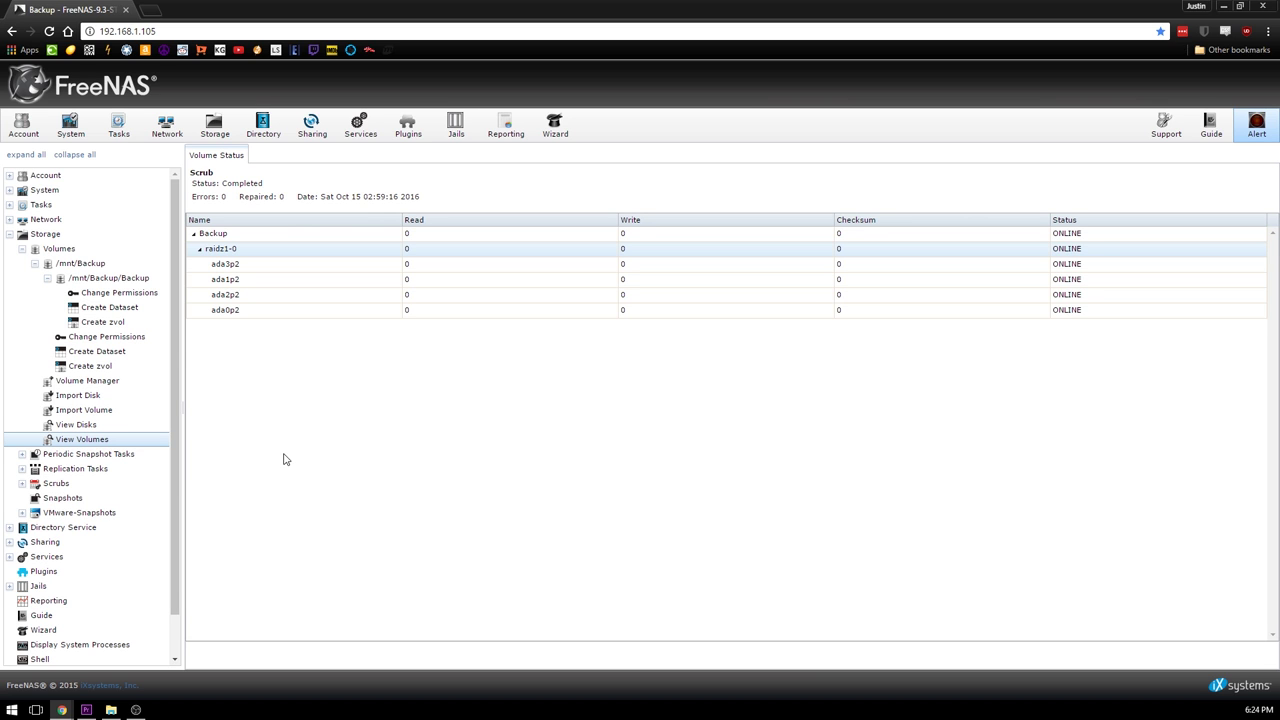
Select the ada1p2 member disk and recheck the critical /dev/ada1 alert.
left_click(281, 285)
left_click(1257, 125)
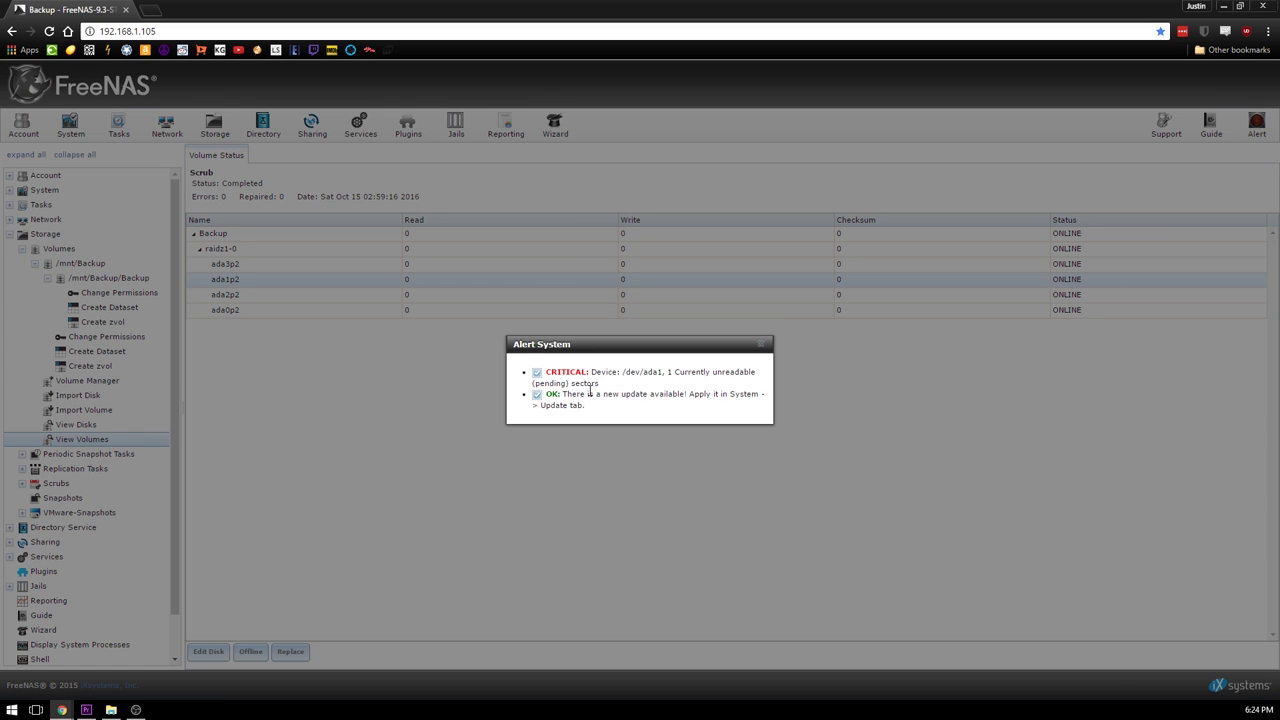
left_click_drag(626, 372, 666, 372)
left_click(761, 343)
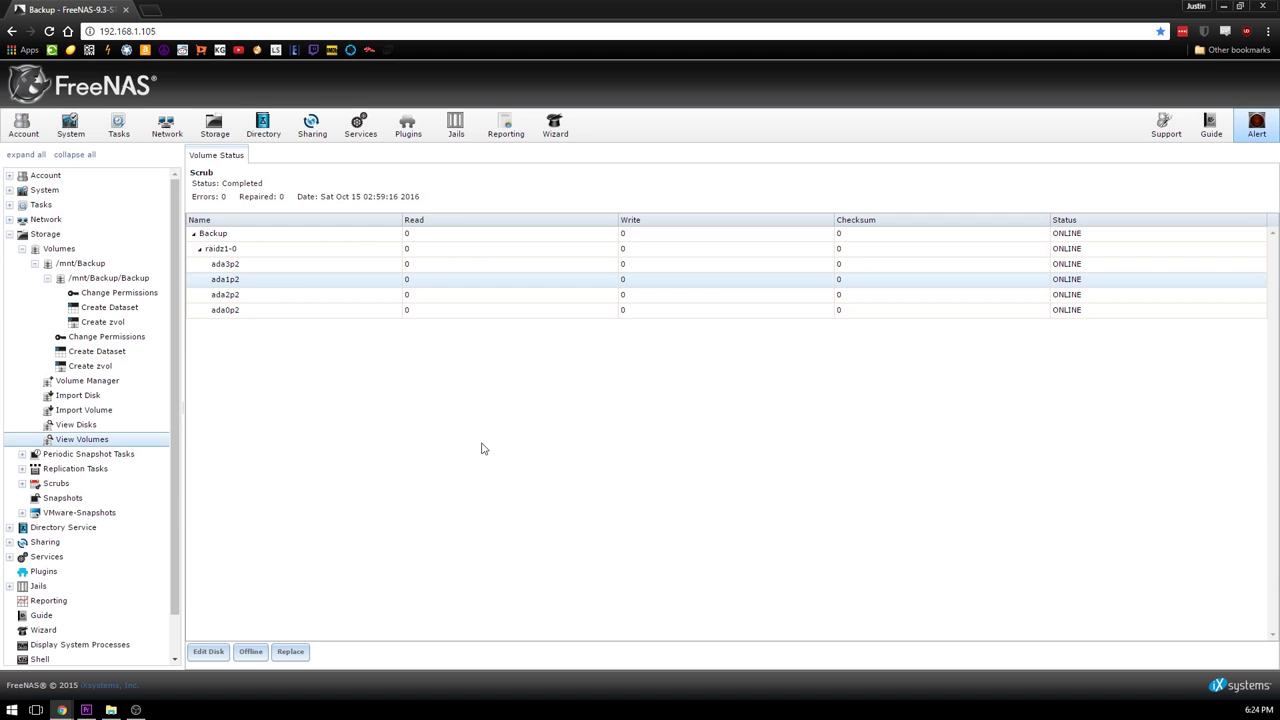
Take ada1p2 offline and check the resulting DEGRADED alert.
left_click(275, 283)
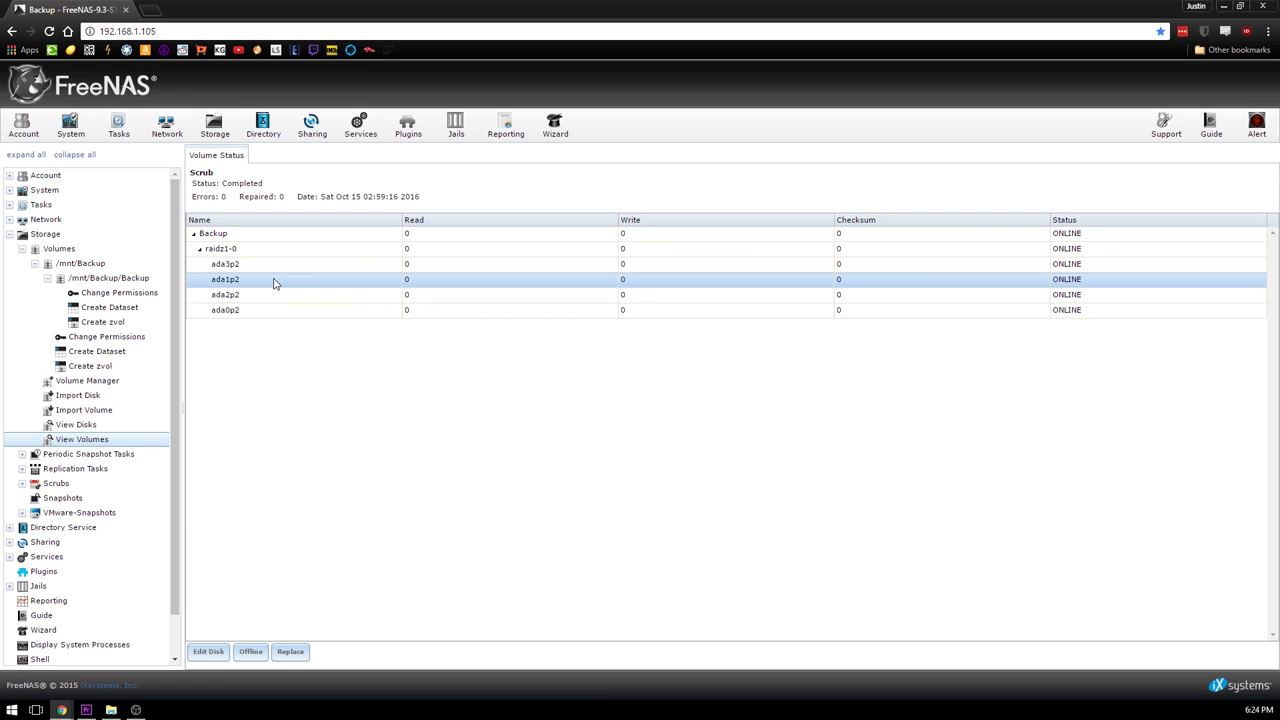
left_click(251, 652)
left_click(571, 398)
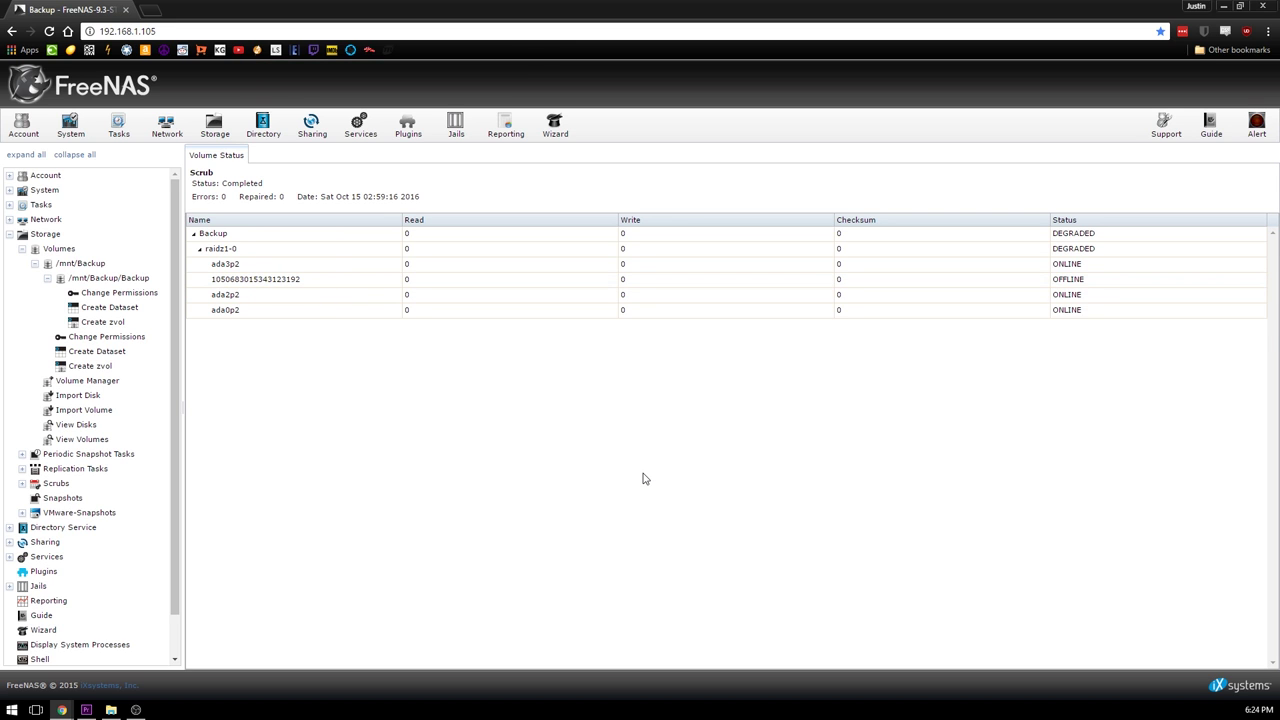
left_click(1257, 128)
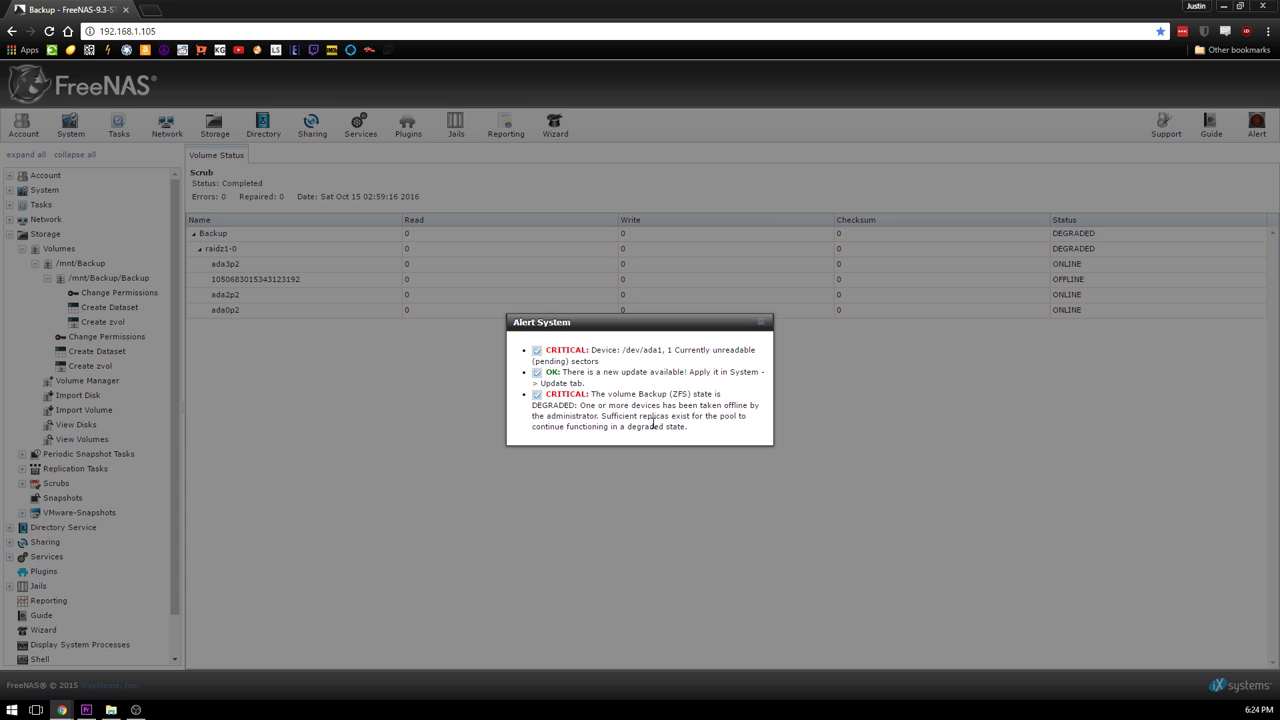
Dismiss the alerts and shut down the FreeNAS server at 192.168.1.105.
left_click(761, 323)
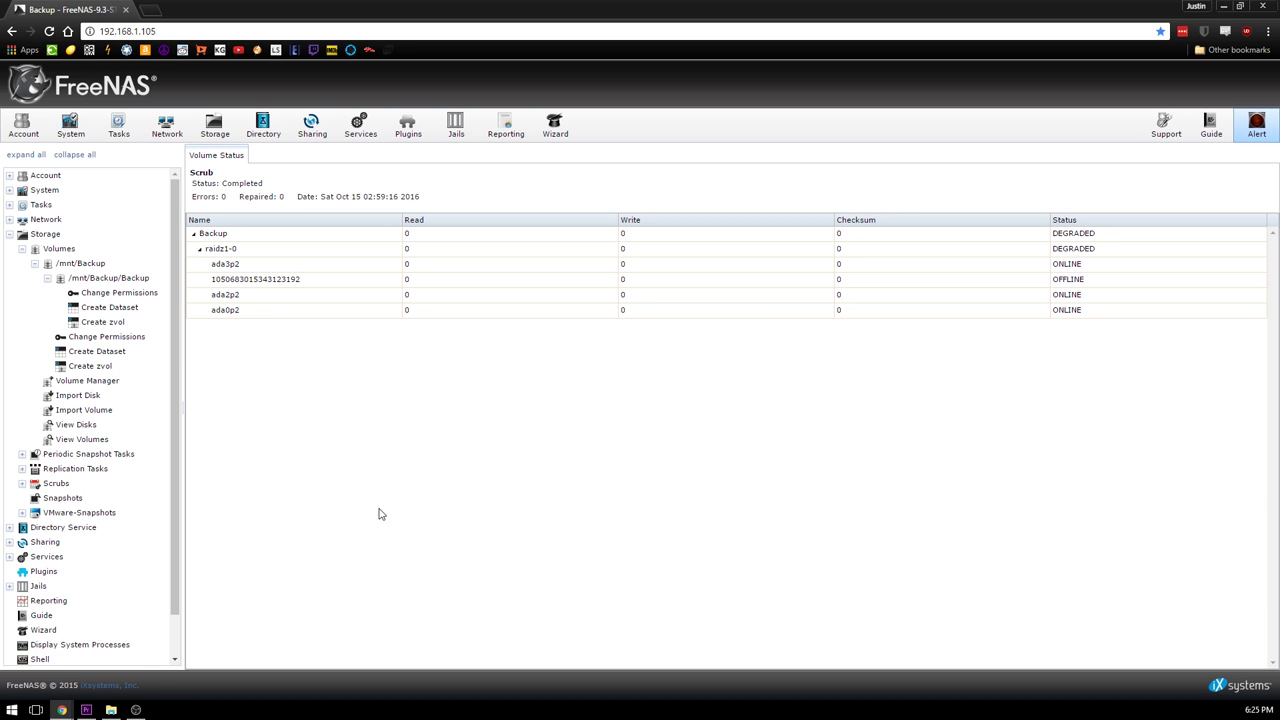
scroll(100, 400, "down", 2)
left_click(48, 657)
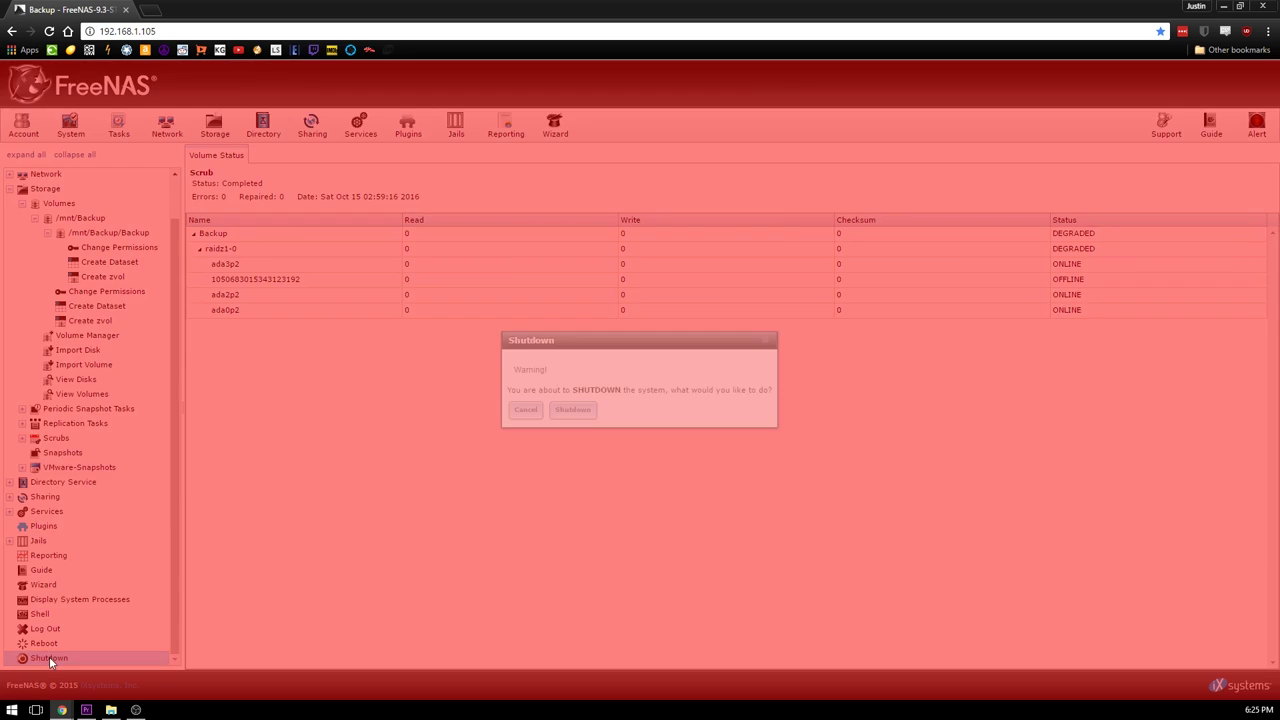
left_click(574, 418)
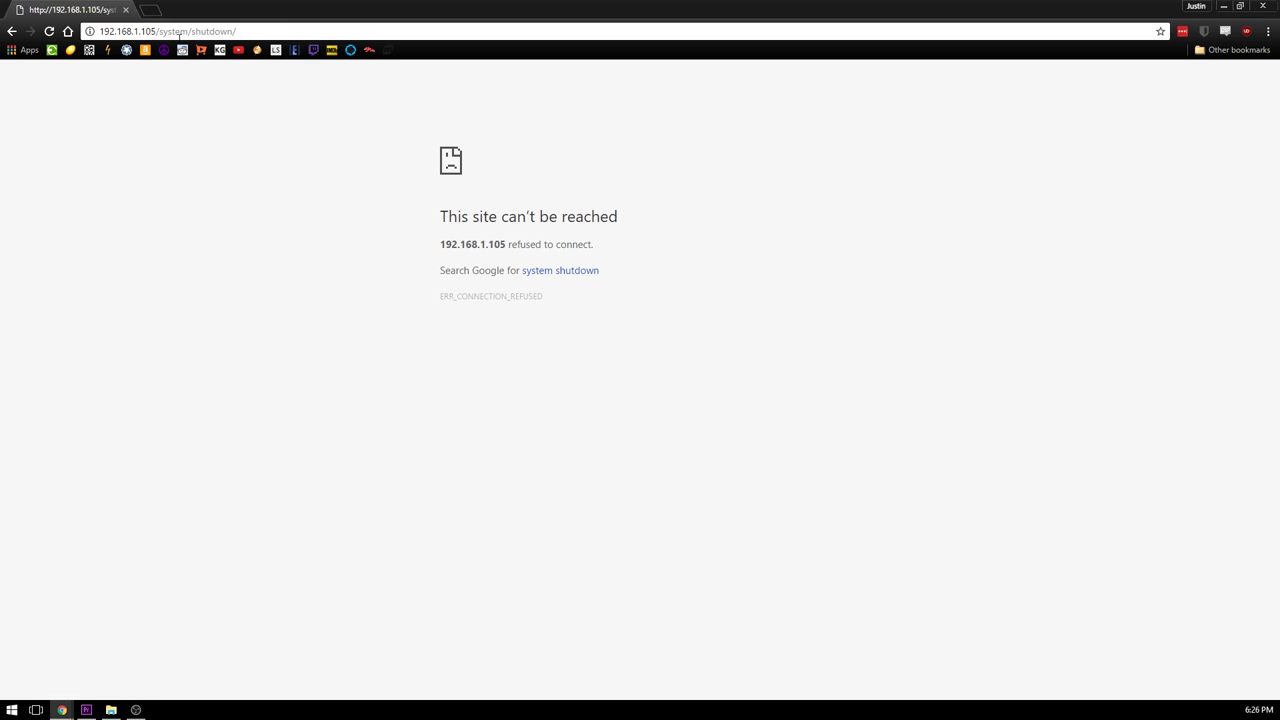
Load the FreeNAS server at 192.168.1.136 in a new Chrome tab and log in.
left_click(150, 9)
type("192.168.1.105")
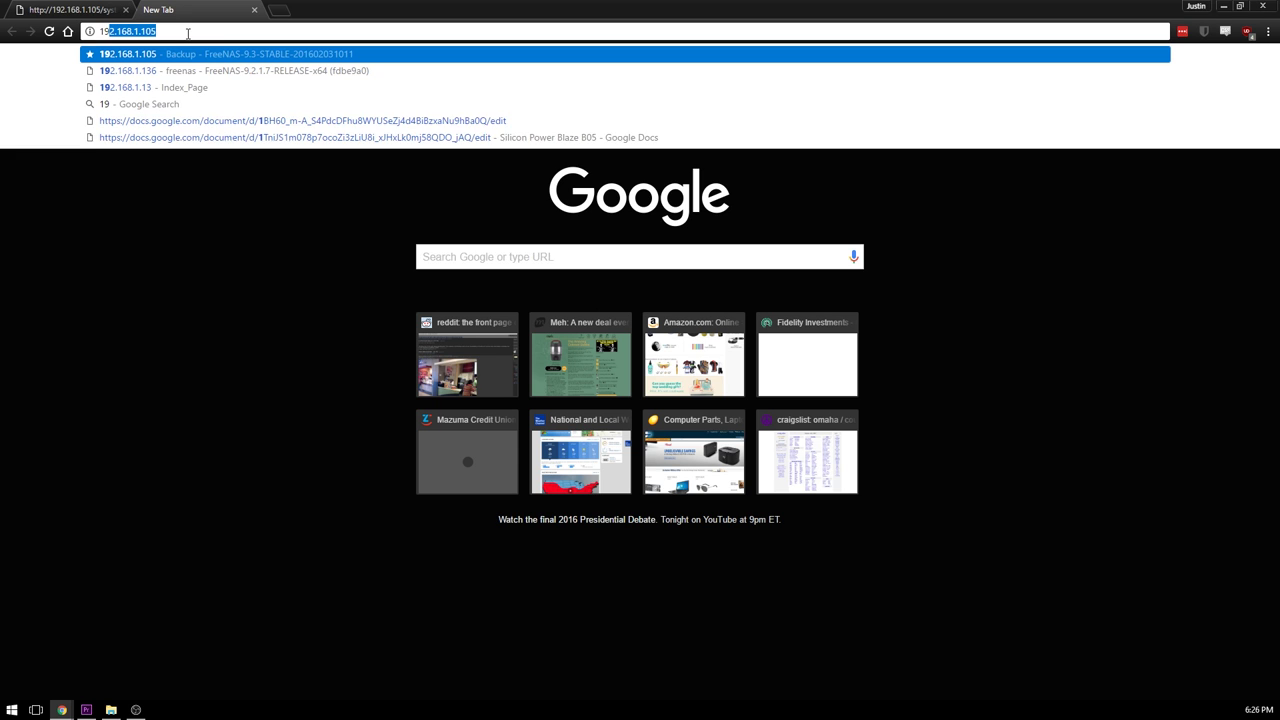
key("Down")
key("Return")
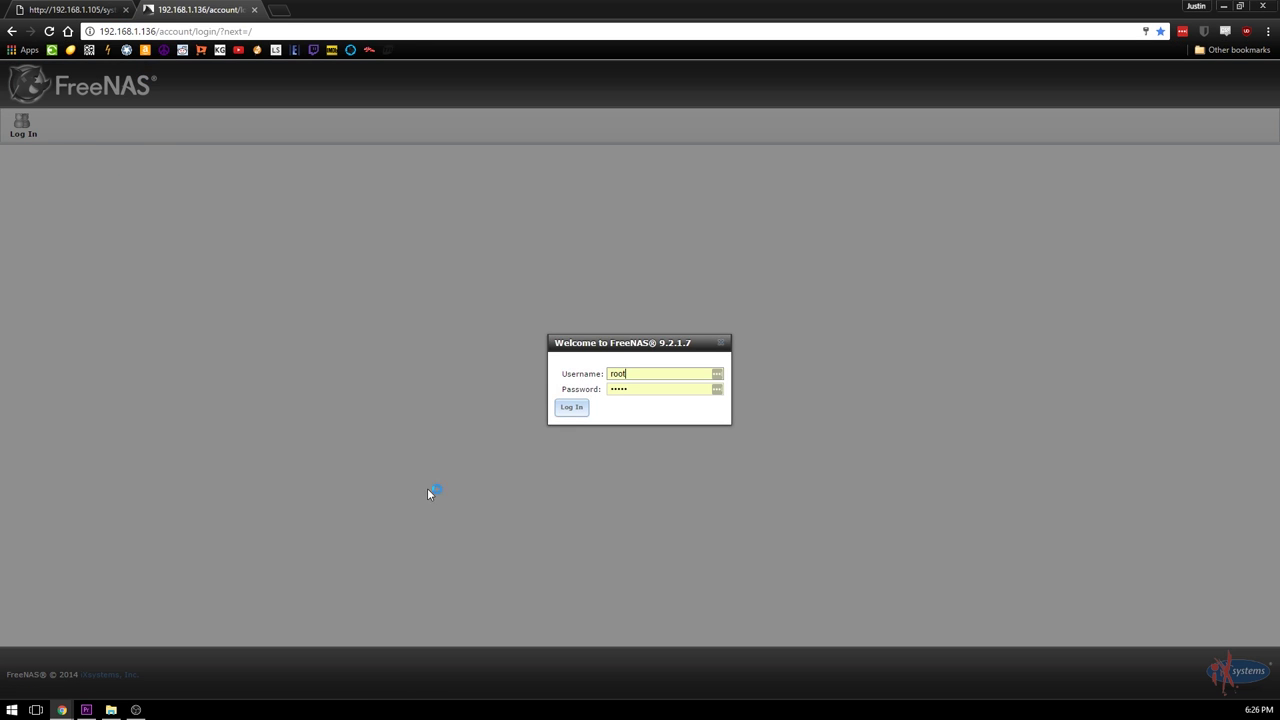
left_click(578, 410)
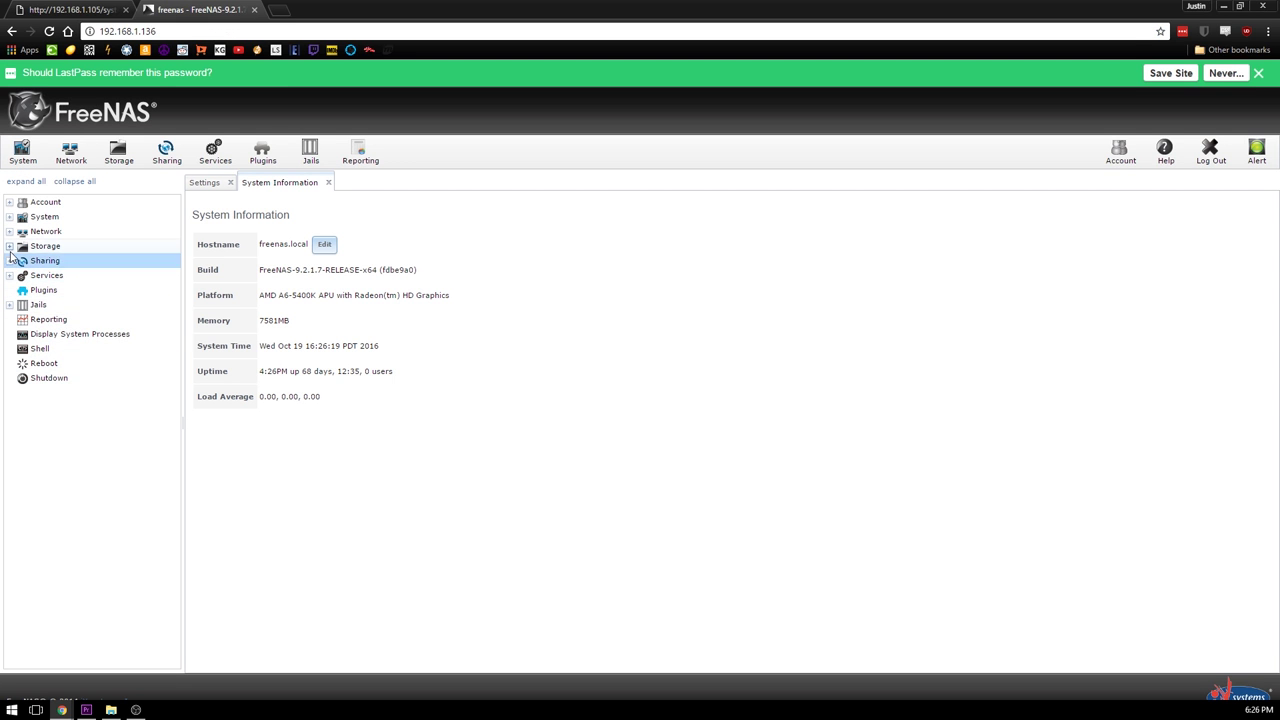
Expand Storage > Volumes and select ada1 in the first server's disk list.
left_click(10, 247)
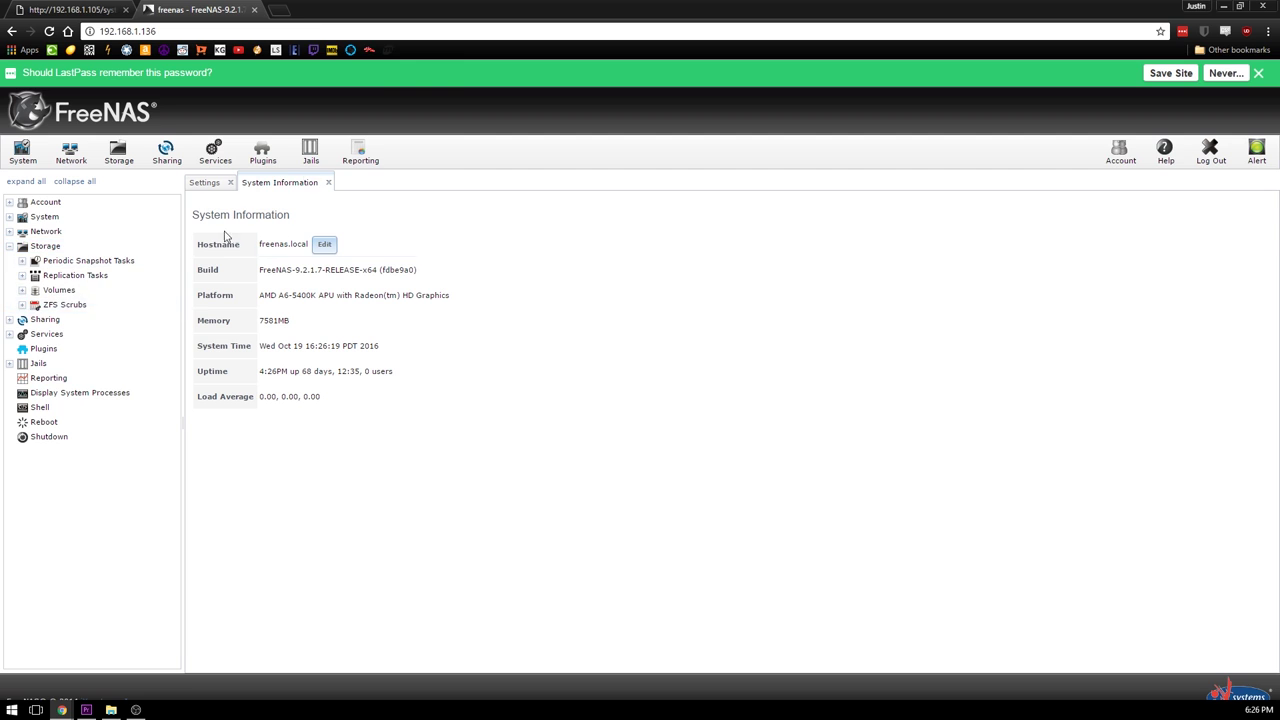
left_click(58, 290)
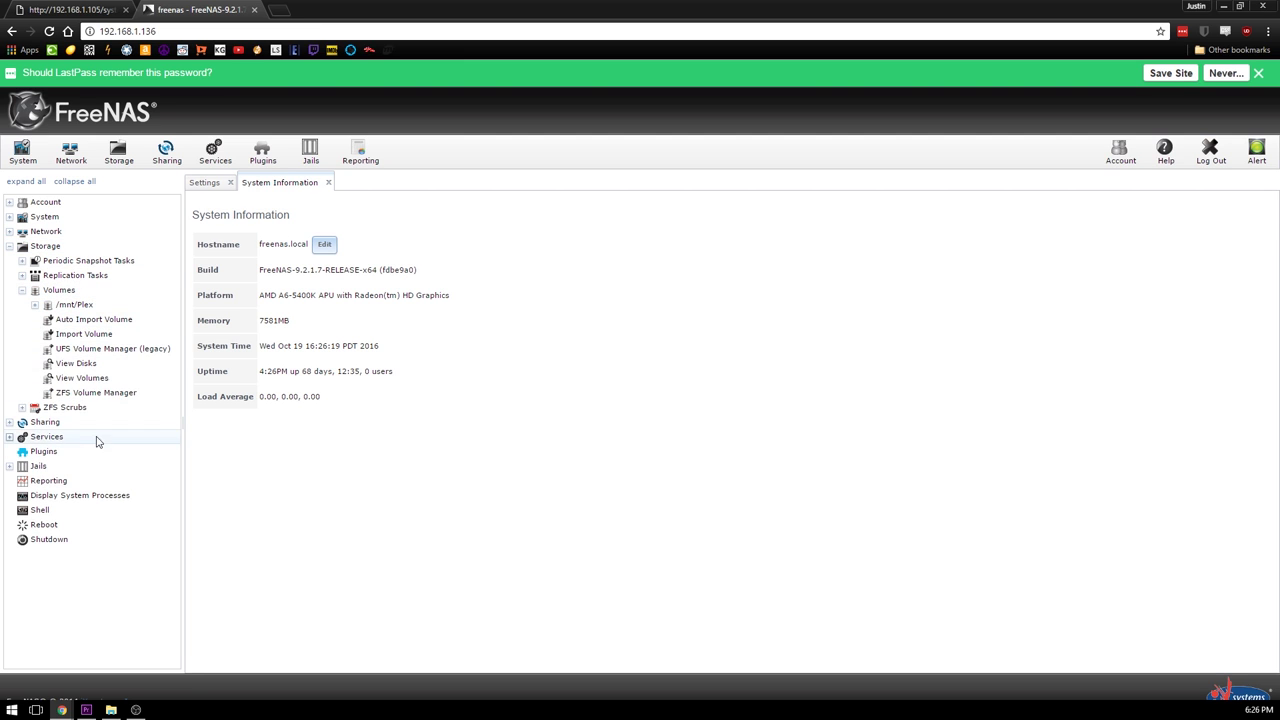
left_click(76, 363)
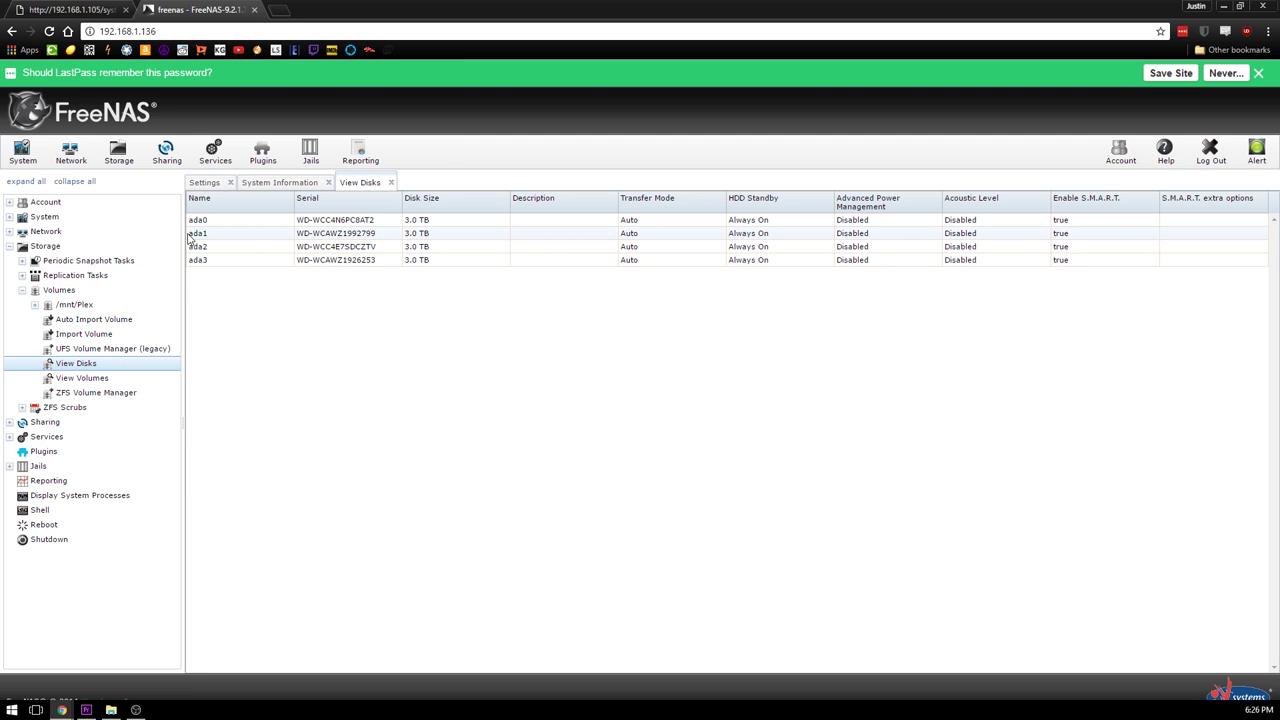
left_click(205, 234)
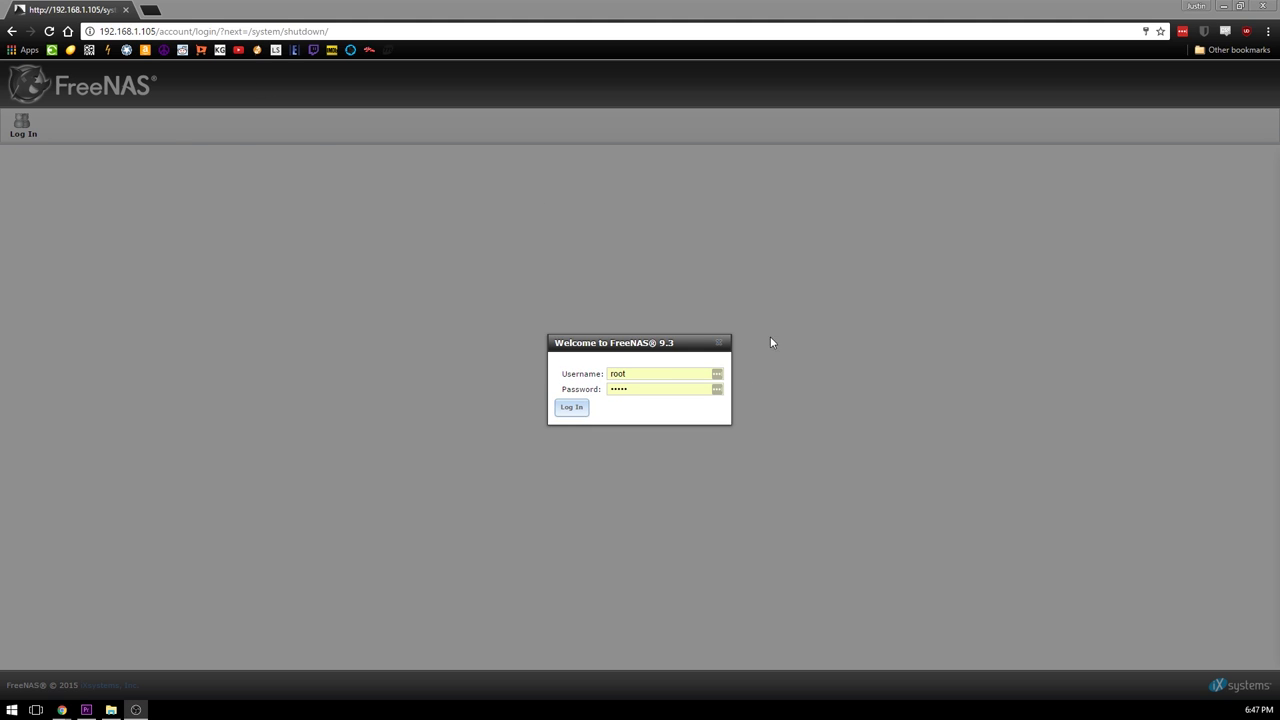
Log in to the FreeNAS 9.3 server and select ada1 in its disk list.
left_click(576, 409)
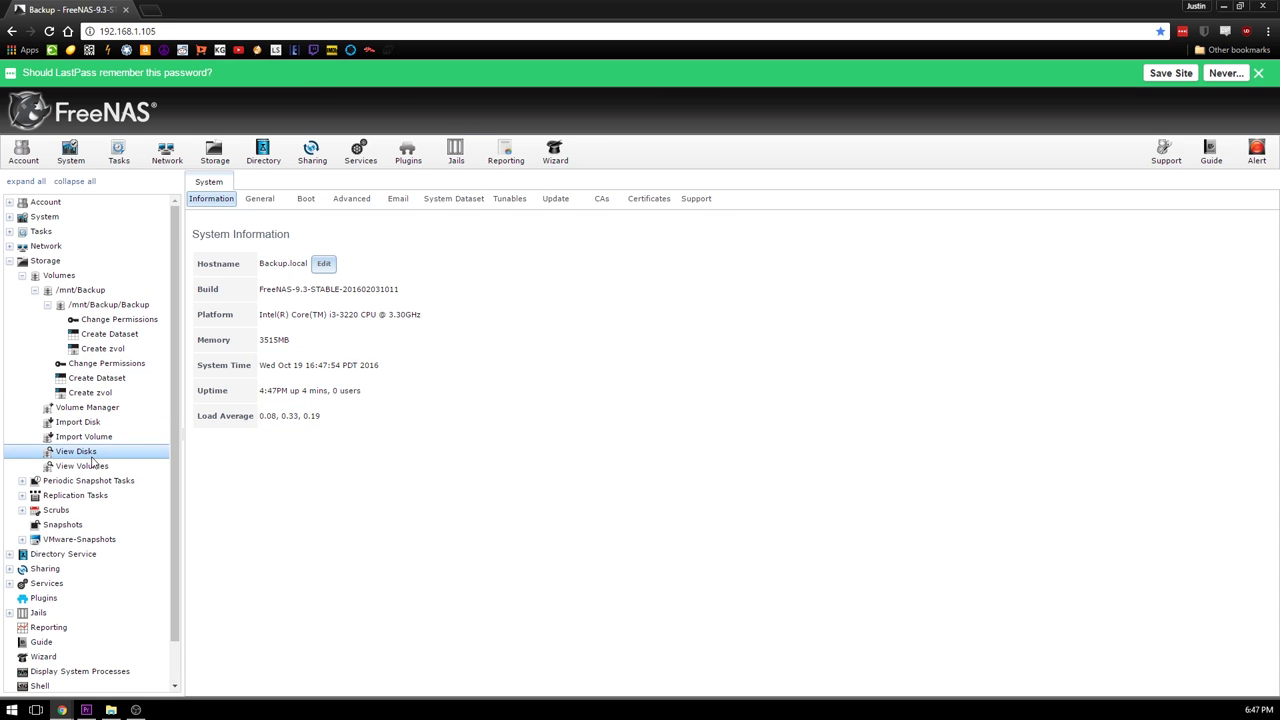
left_click(76, 451)
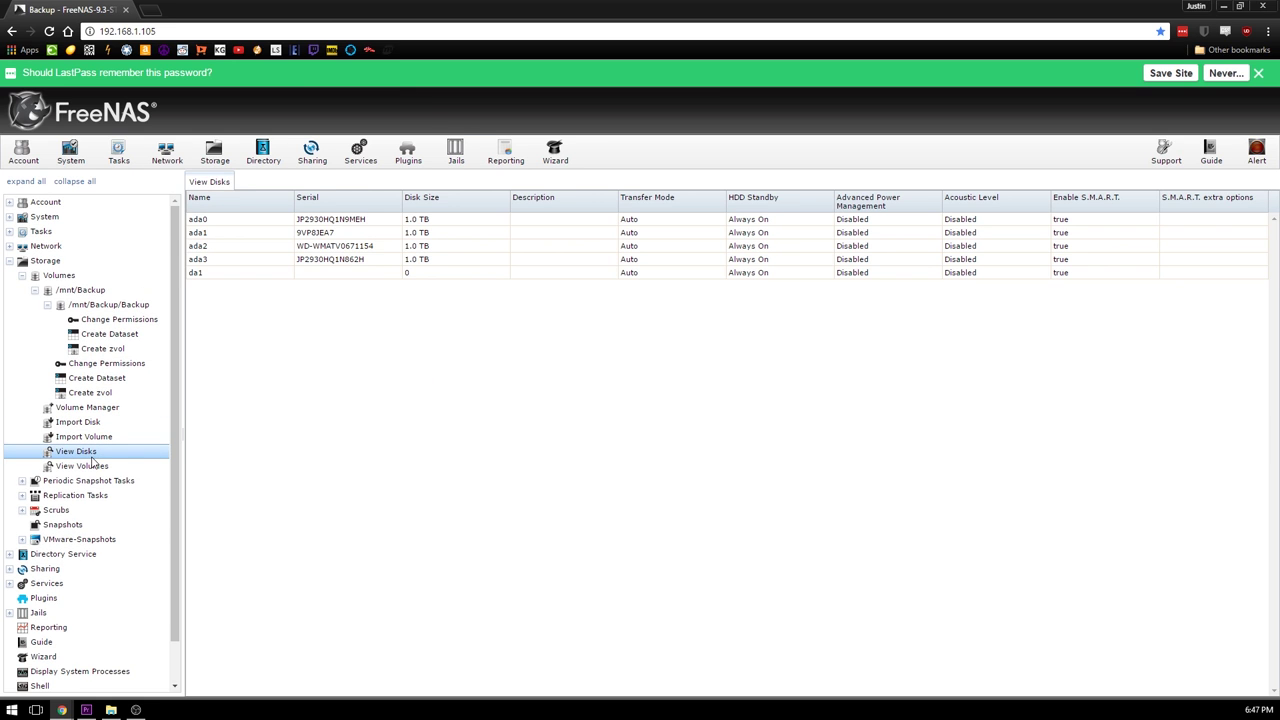
left_click(366, 233)
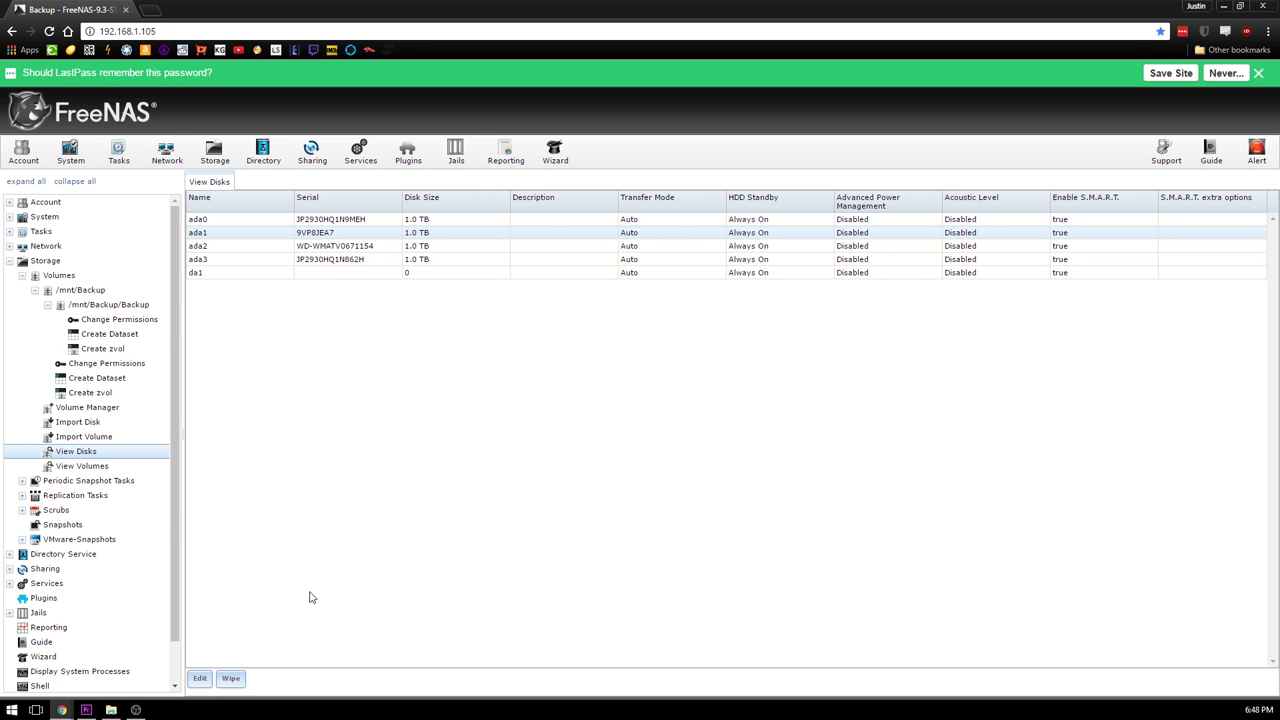
right_click(297, 238)
left_click(263, 241)
Cancel the Import Volume wizard and show the volumes list with Backup DEGRADED.
left_click(83, 436)
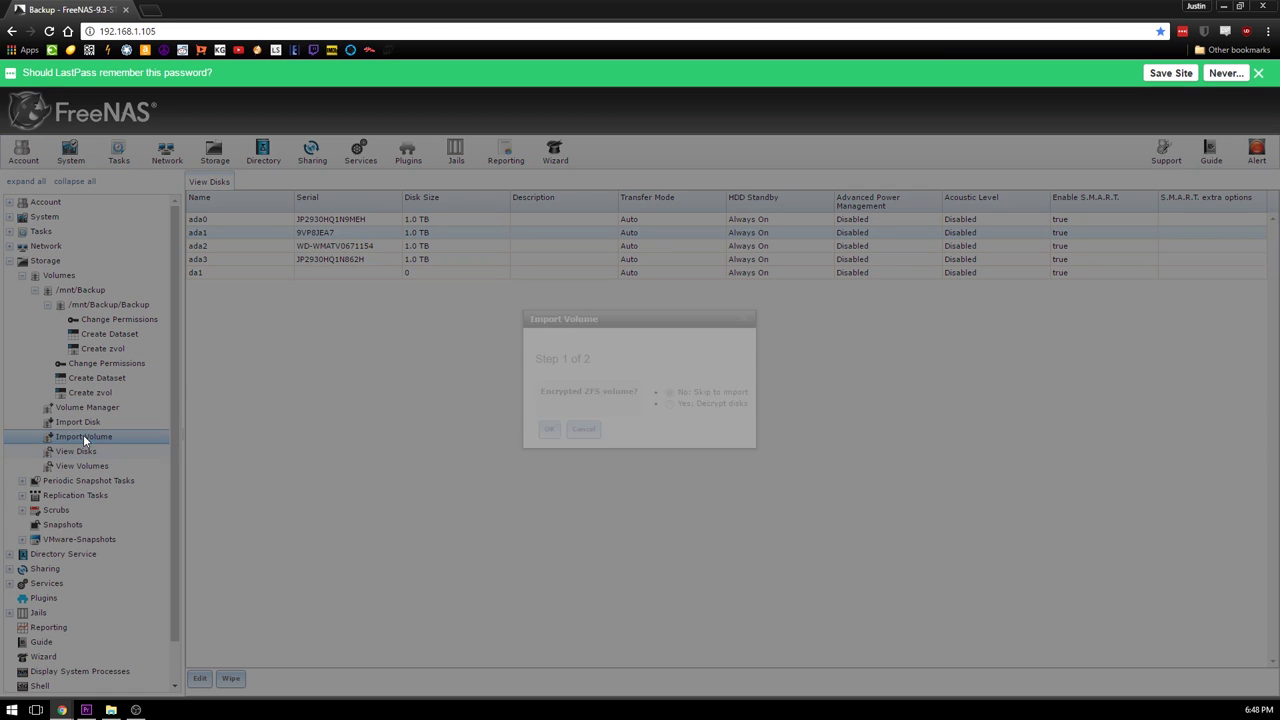
left_click(583, 428)
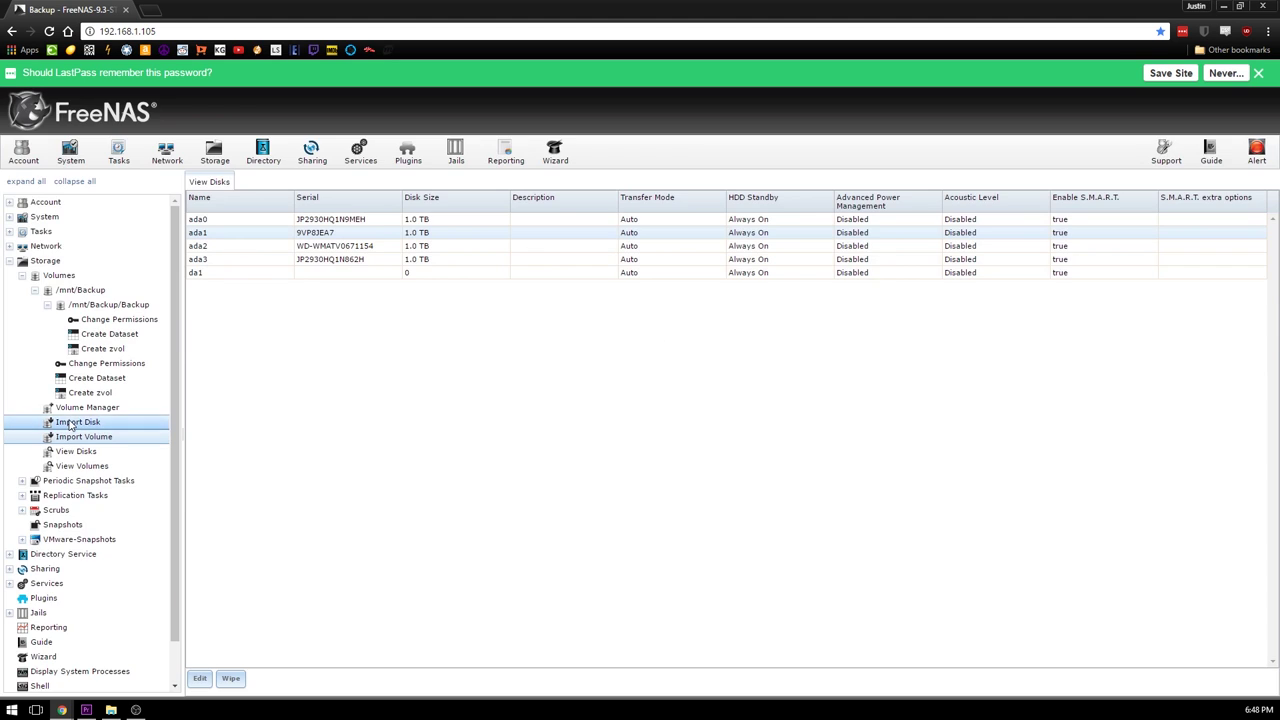
left_click(82, 455)
left_click(82, 466)
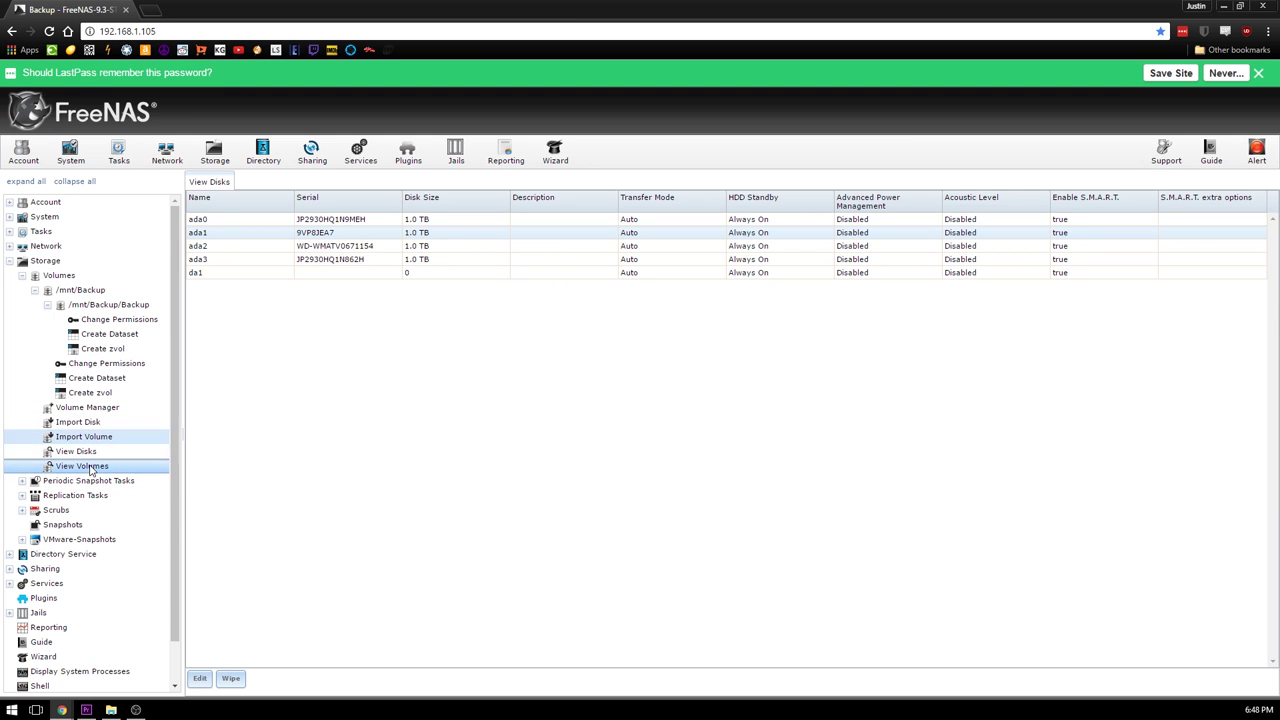
Open Backup's Volume Status and select its OFFLINE member disk.
left_click(285, 271)
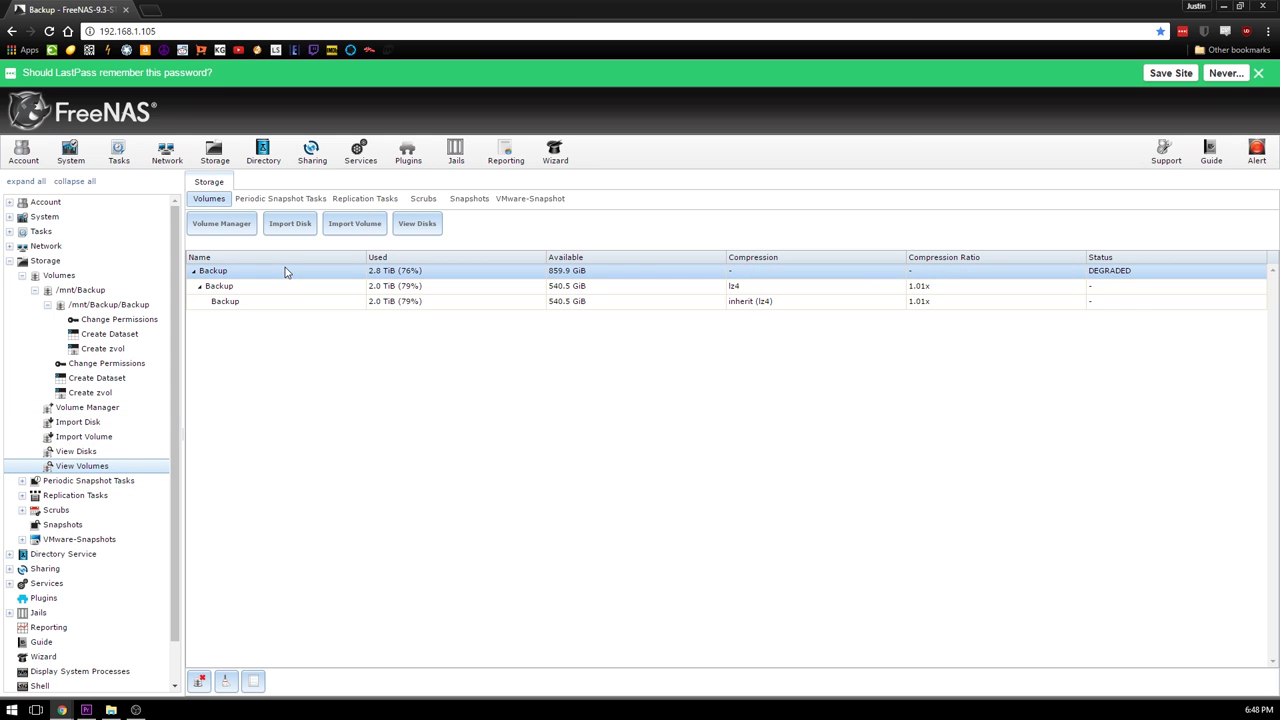
left_click(265, 683)
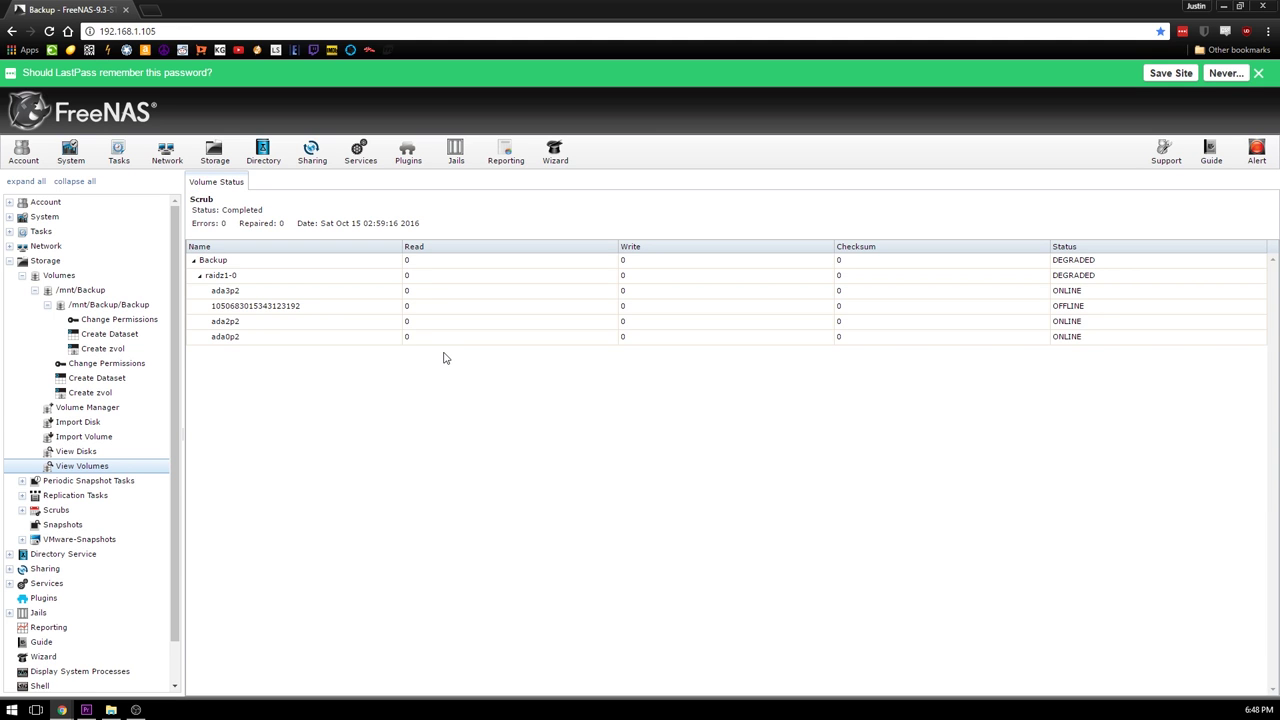
left_click(343, 309)
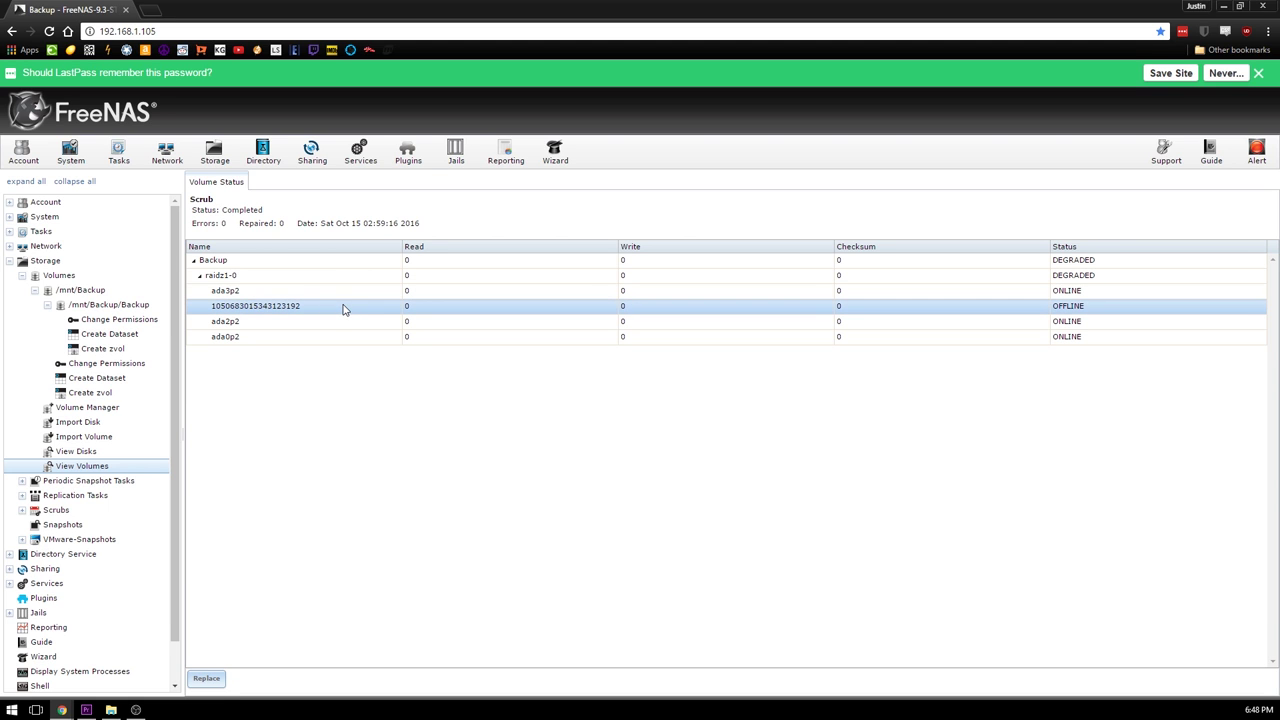
Attempt replacing the OFFLINE disk with ada1 (1.0 TB), which fails as ada1 belongs to pool Main.
left_click(206, 679)
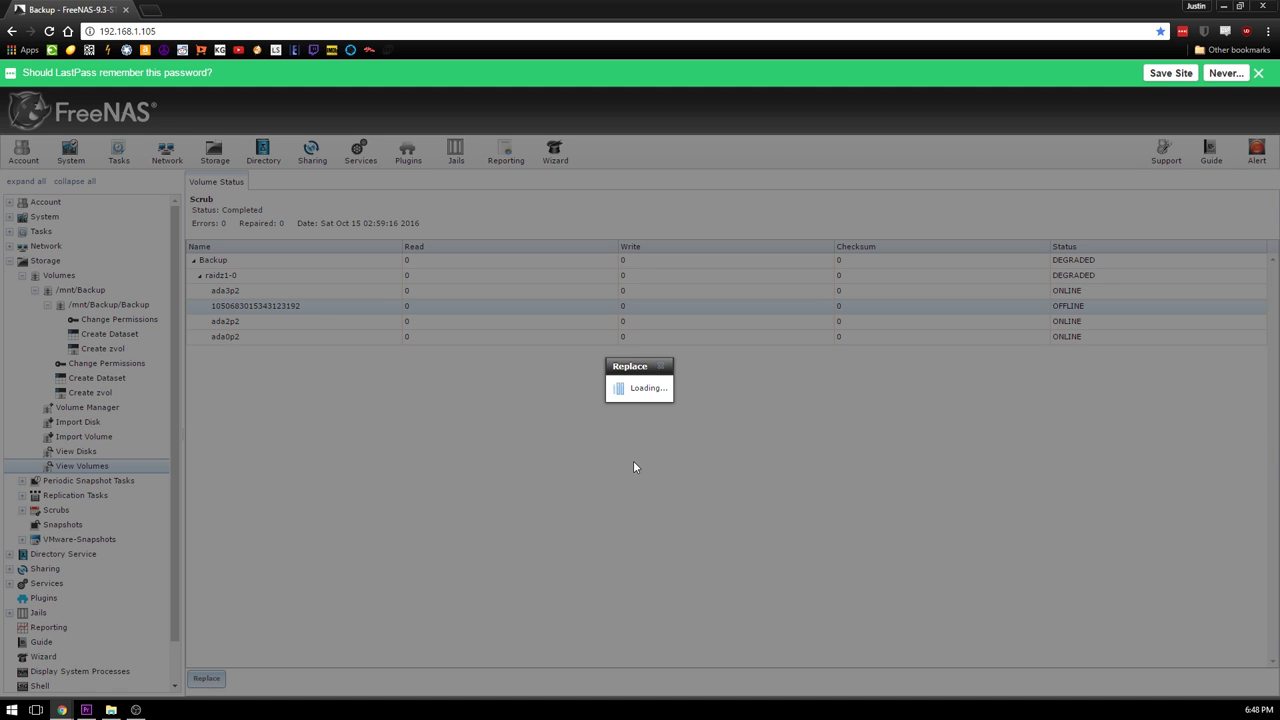
left_click(701, 389)
left_click(696, 404)
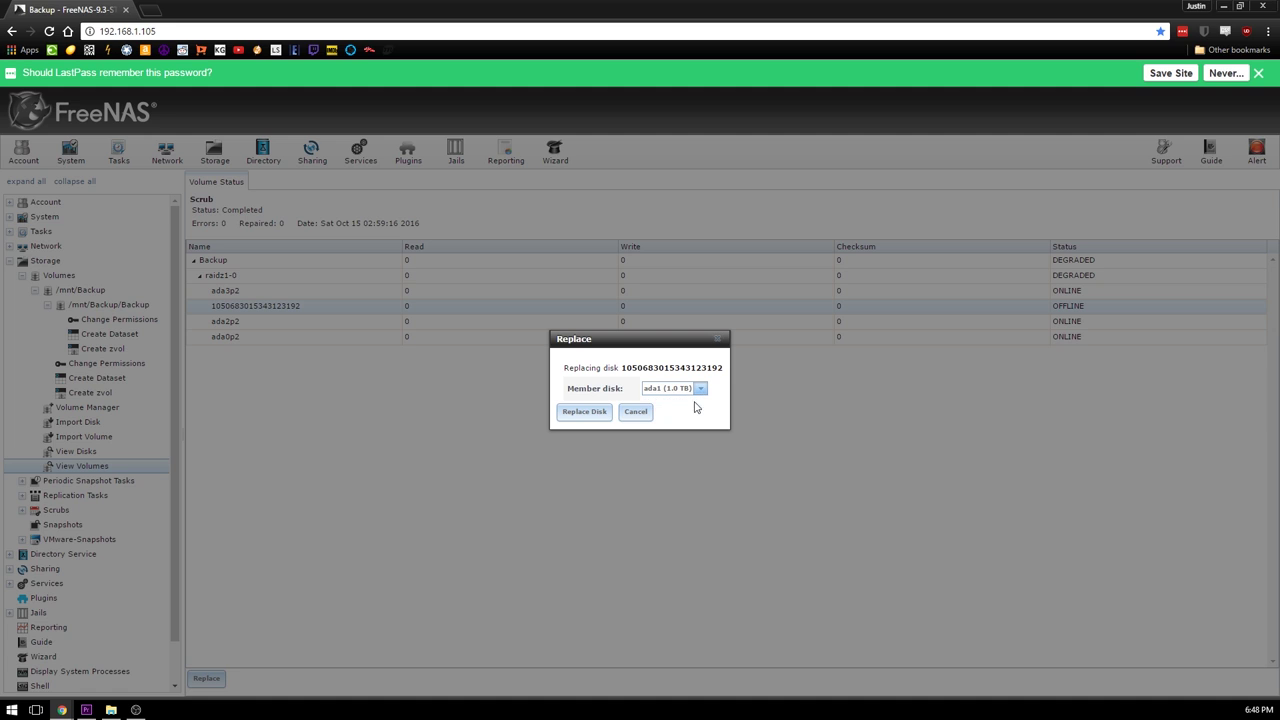
left_click(593, 418)
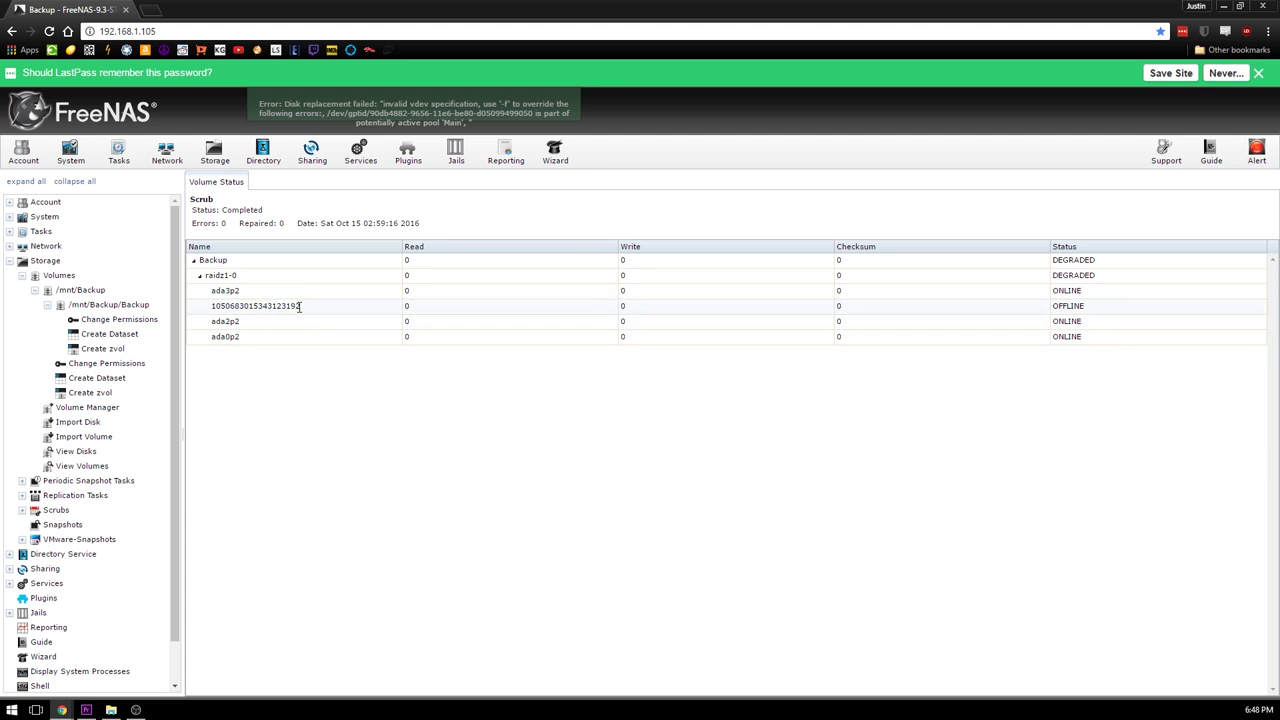
left_click(301, 305)
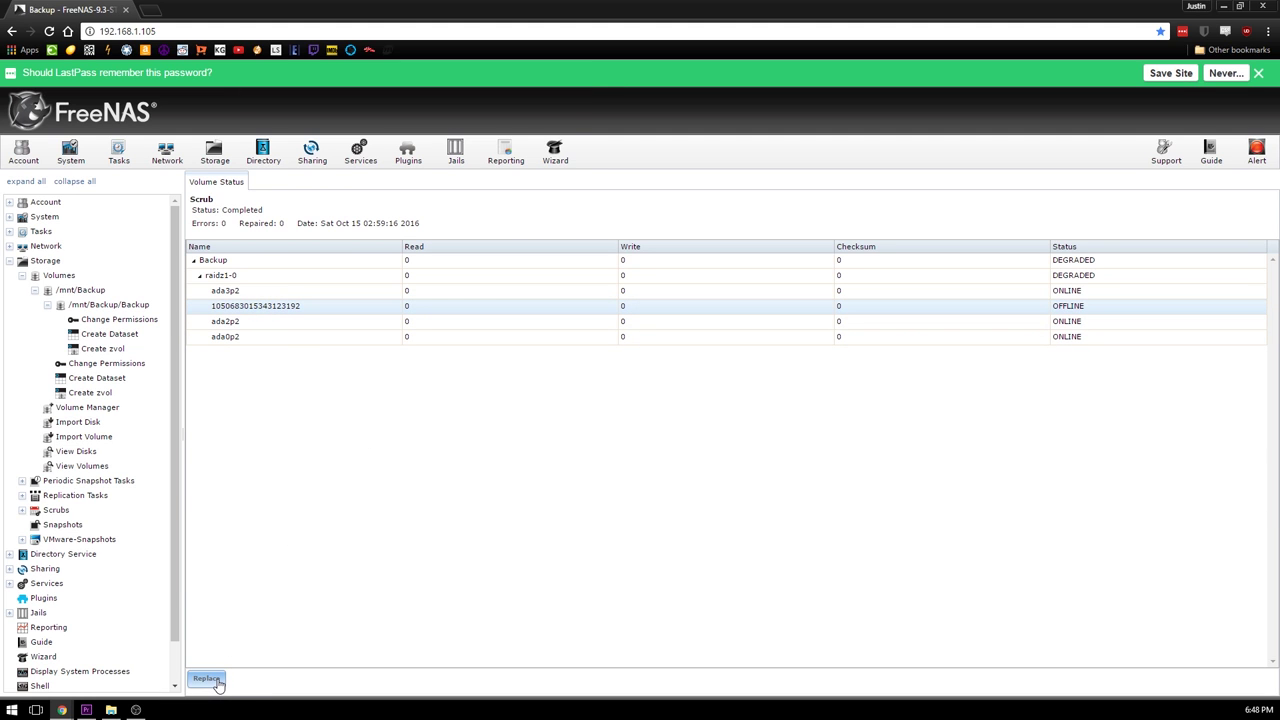
Select disk ada1 and save its settings unchanged.
left_click(78, 453)
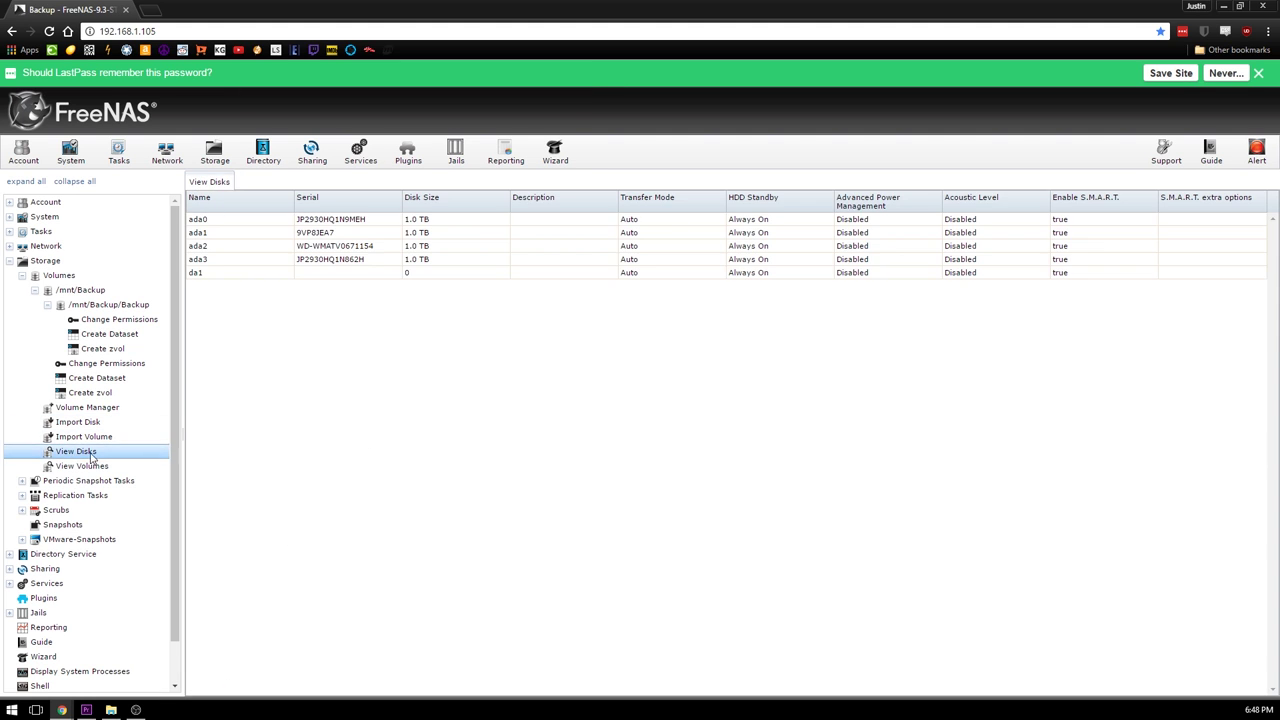
left_click(323, 232)
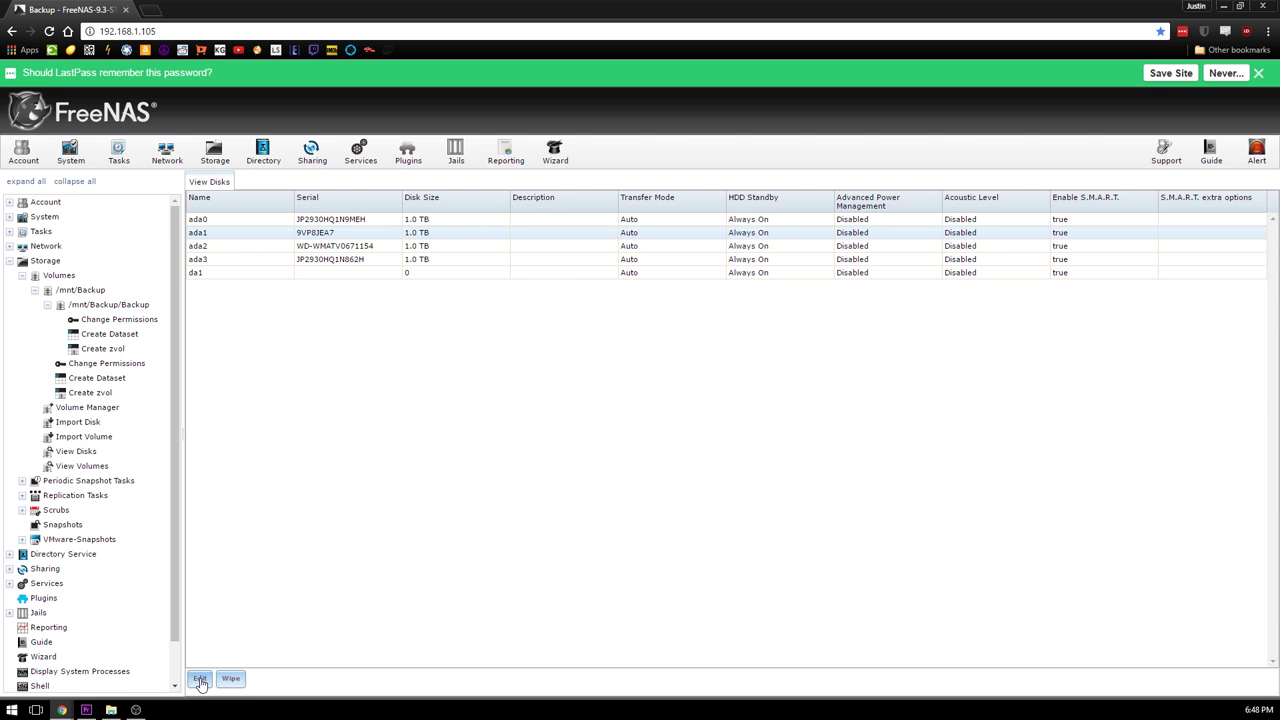
left_click(200, 678)
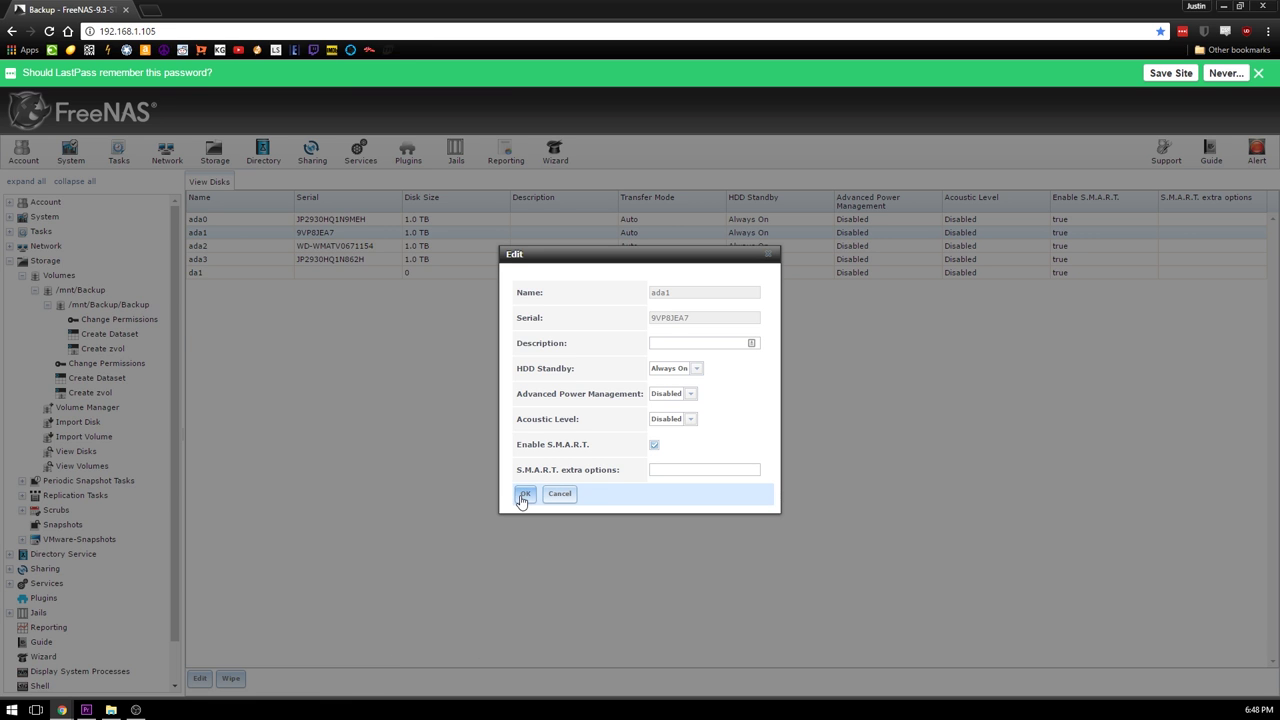
left_click(524, 494)
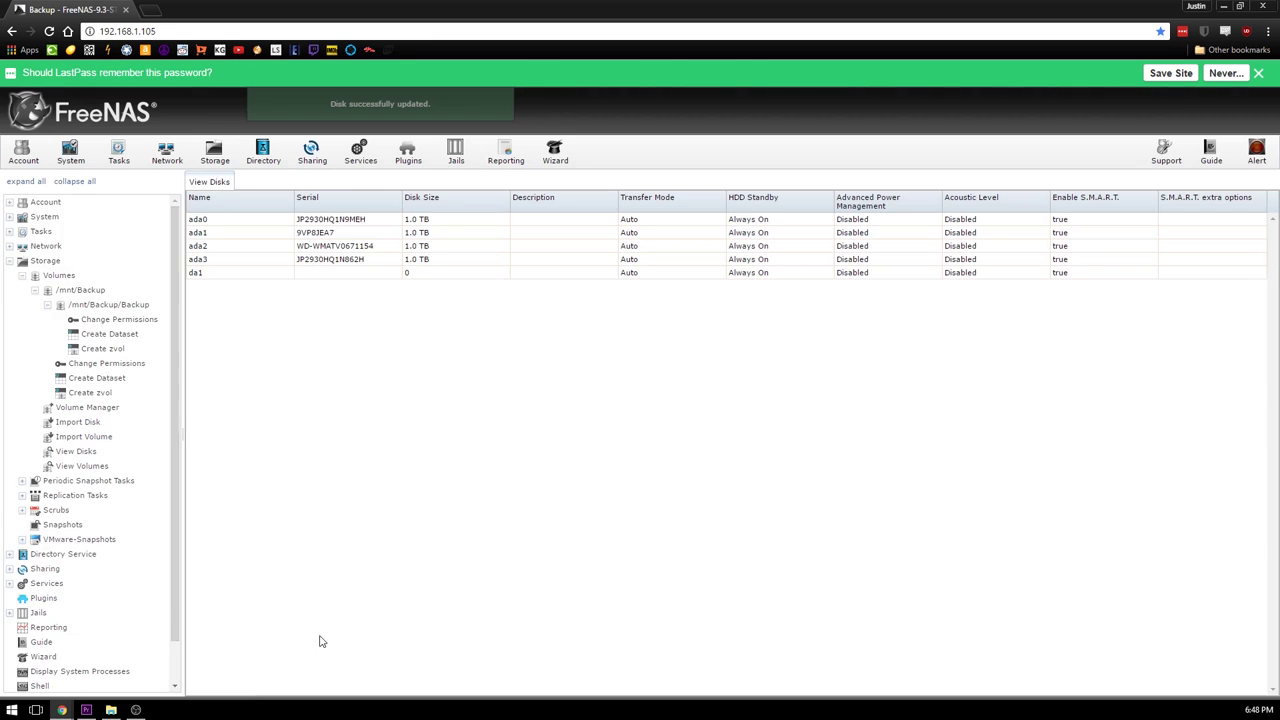
Quick-wipe disk ada1 and return to the volumes list.
left_click(352, 234)
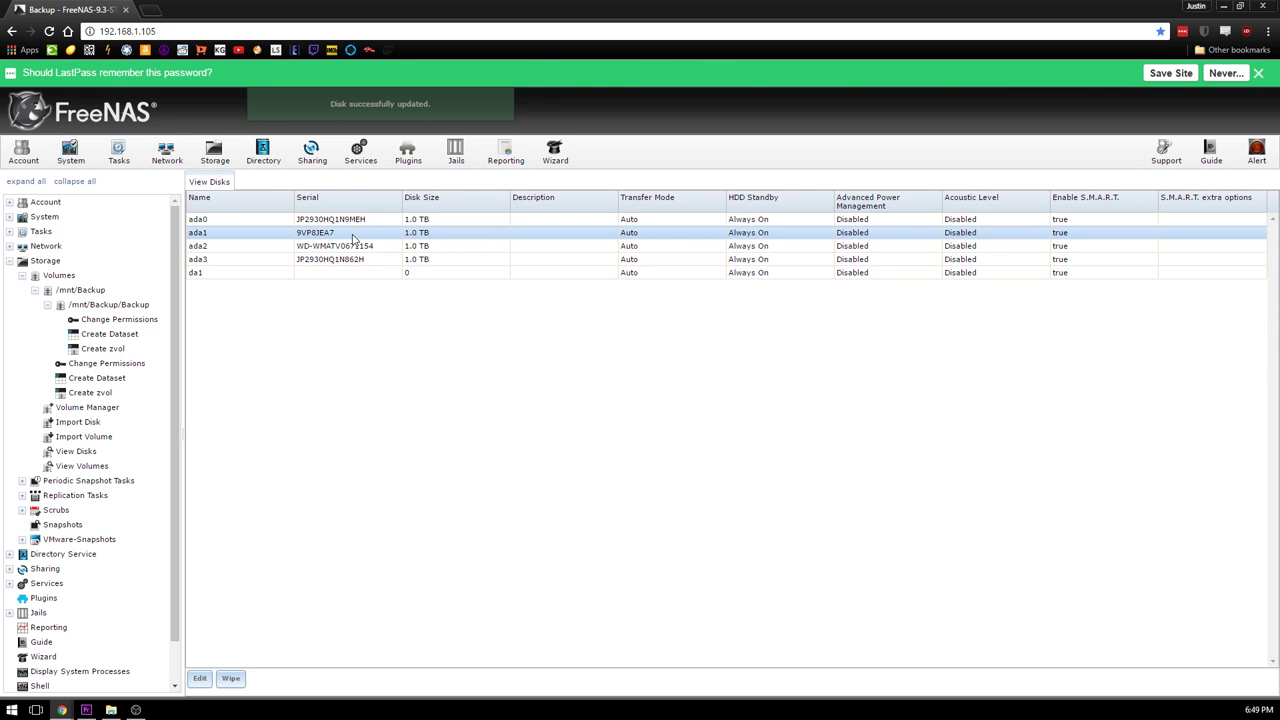
left_click(229, 678)
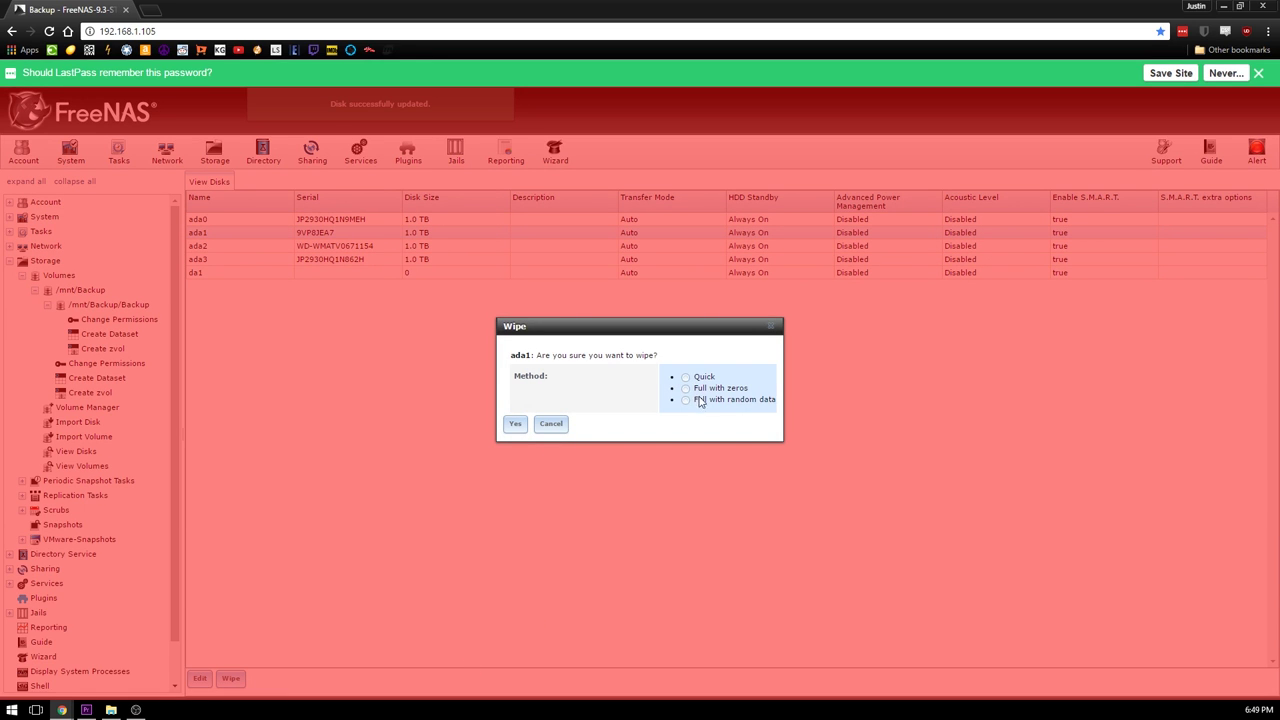
left_click(688, 377)
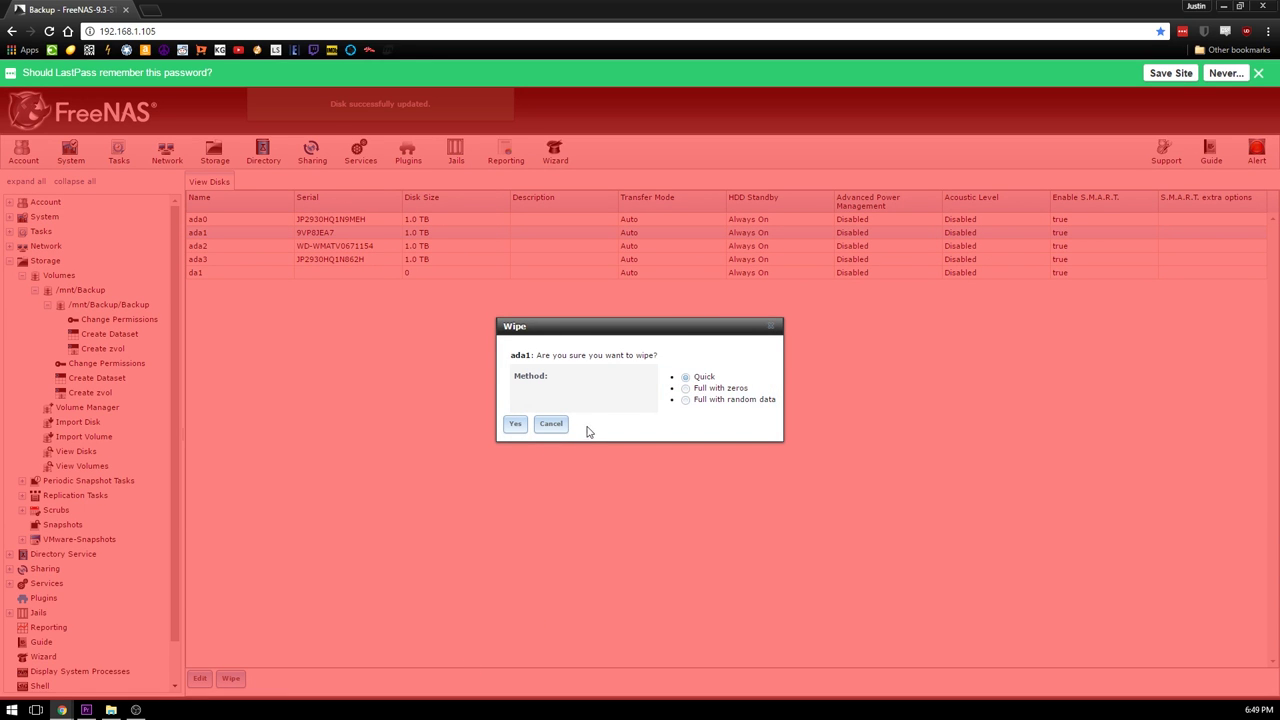
left_click(515, 424)
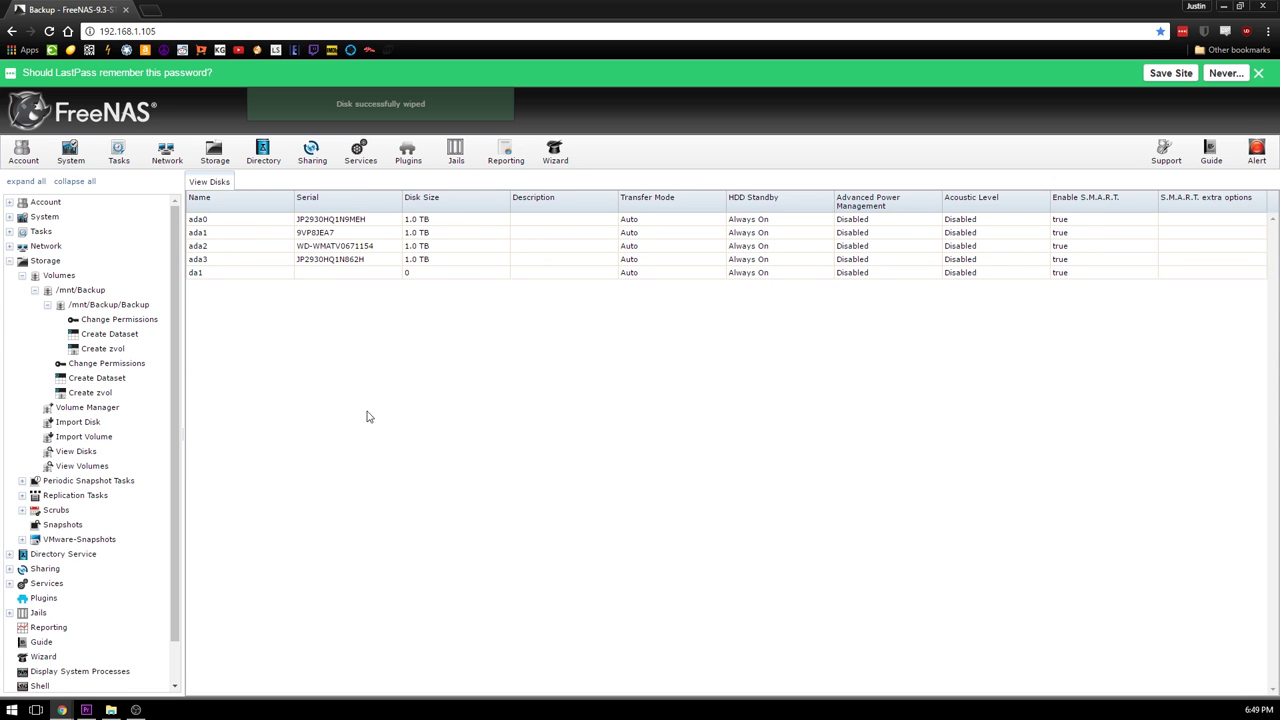
left_click(85, 467)
Select the OFFLINE member disk in the Backup volume's status view.
left_click(295, 271)
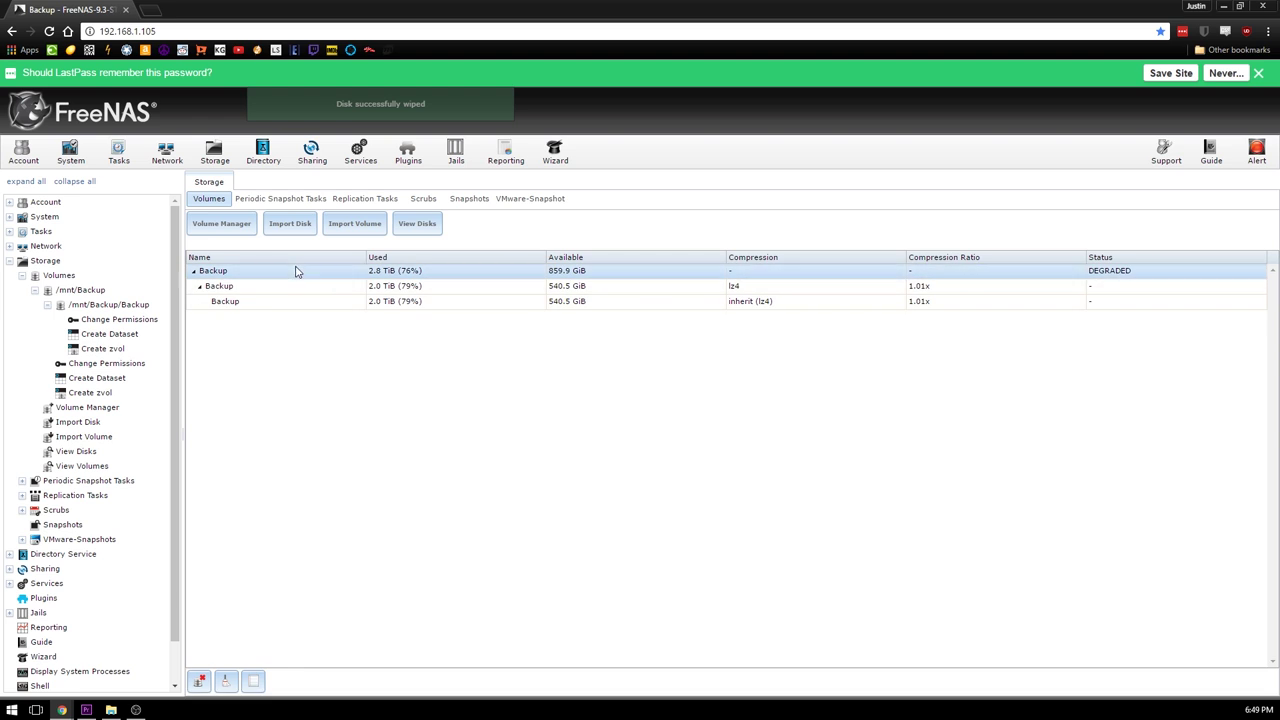
left_click(253, 682)
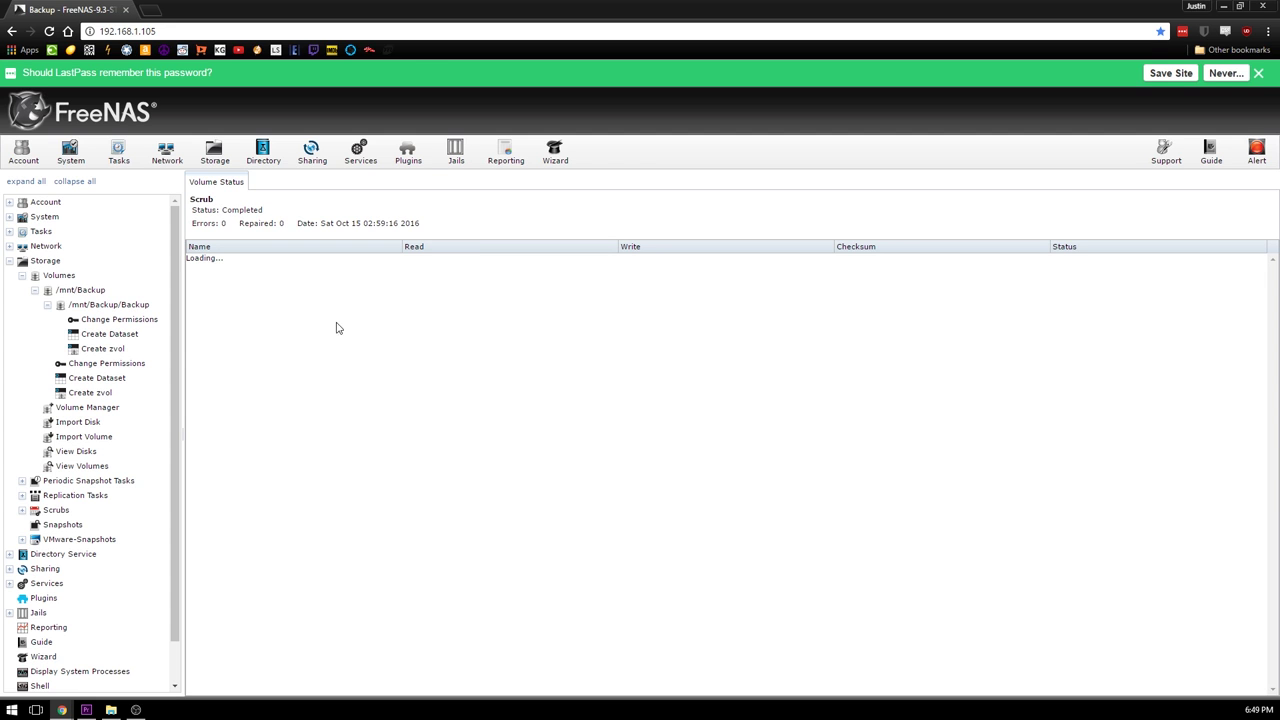
left_click(263, 306)
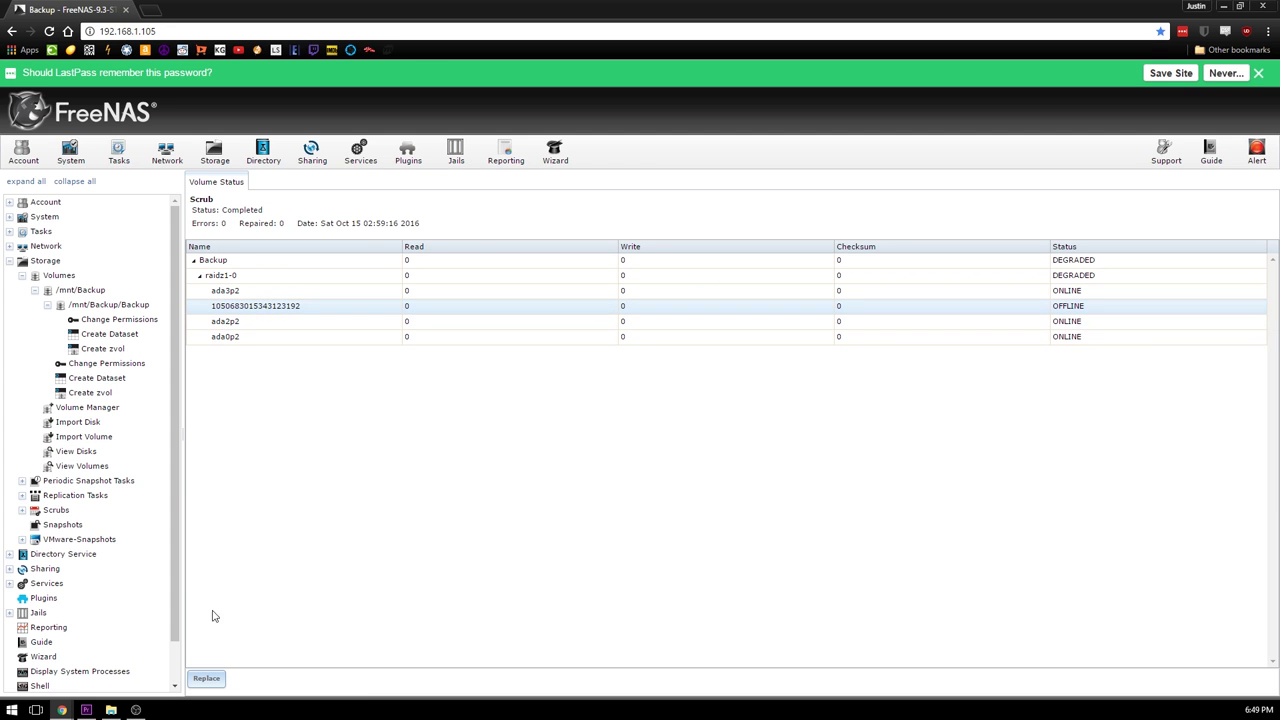
Replace the OFFLINE member with ada1 (1.0 TB) so resilvering begins.
left_click(206, 679)
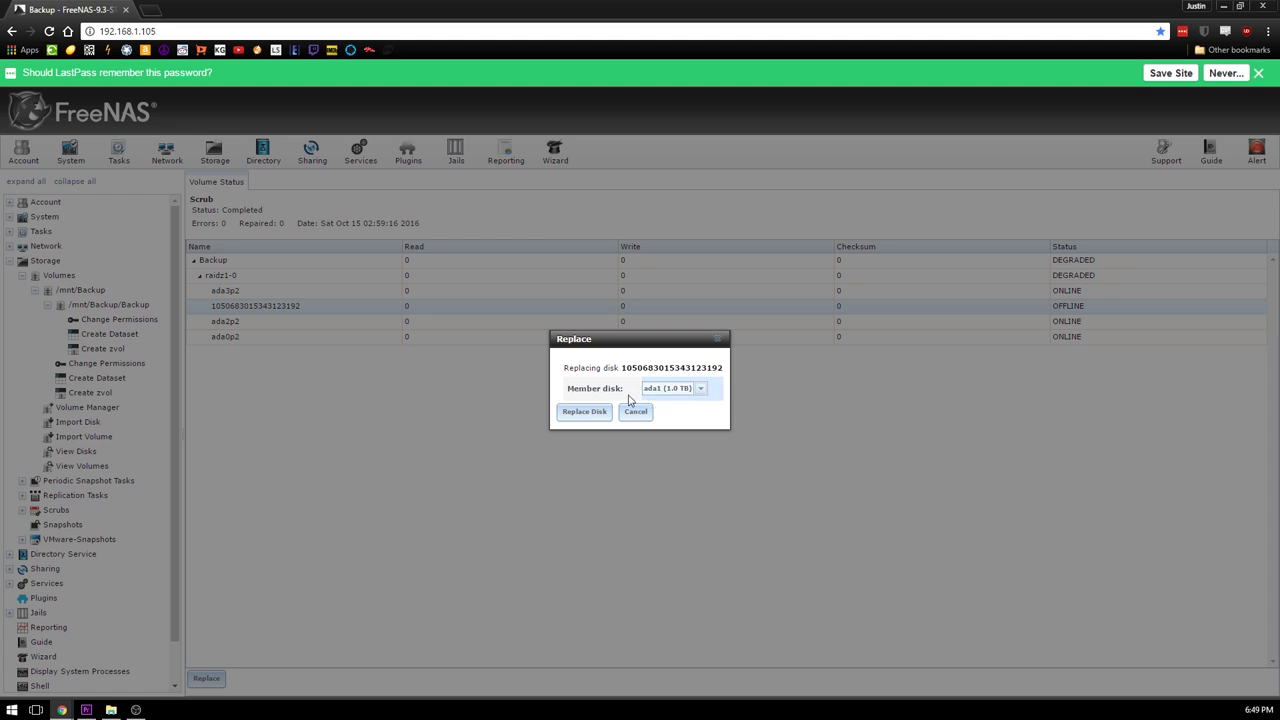
left_click(650, 388)
left_click(662, 401)
left_click(587, 418)
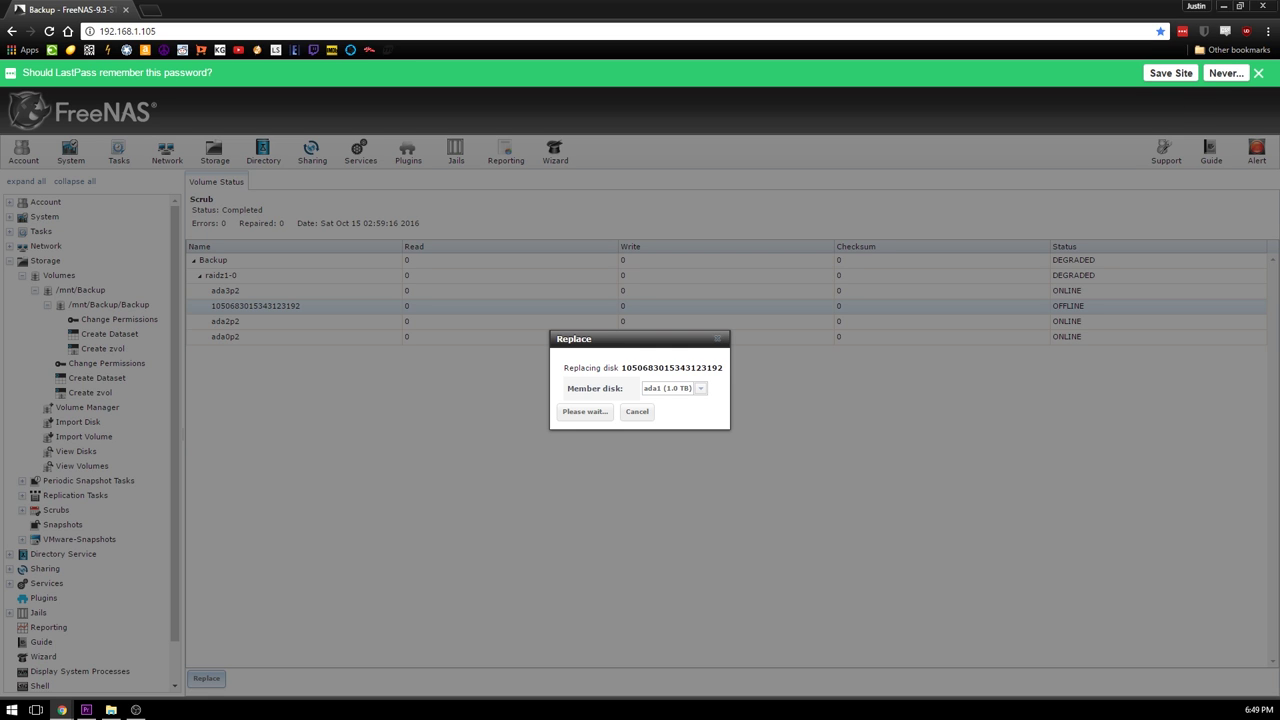
left_click(1258, 73)
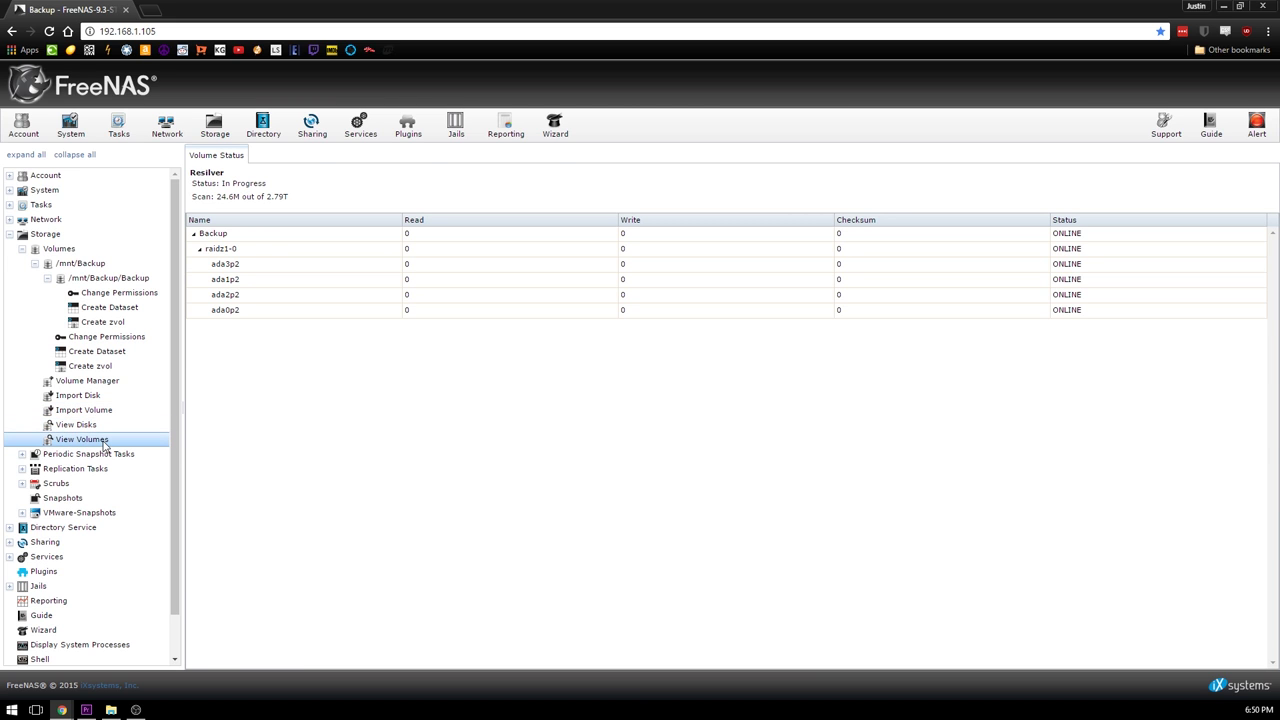
Select disk ada1 in View Disks, then bring up the Reporting Disk I/O graphs.
left_click(90, 440)
left_click(76, 425)
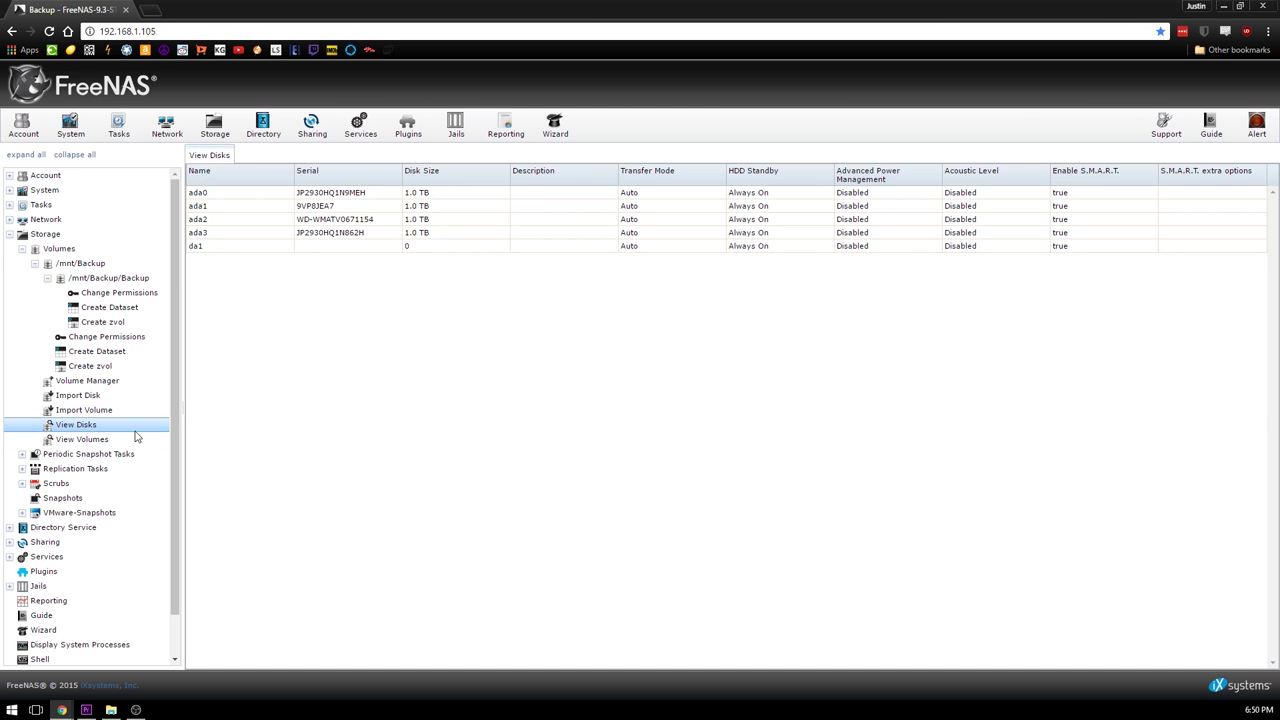
left_click(340, 208)
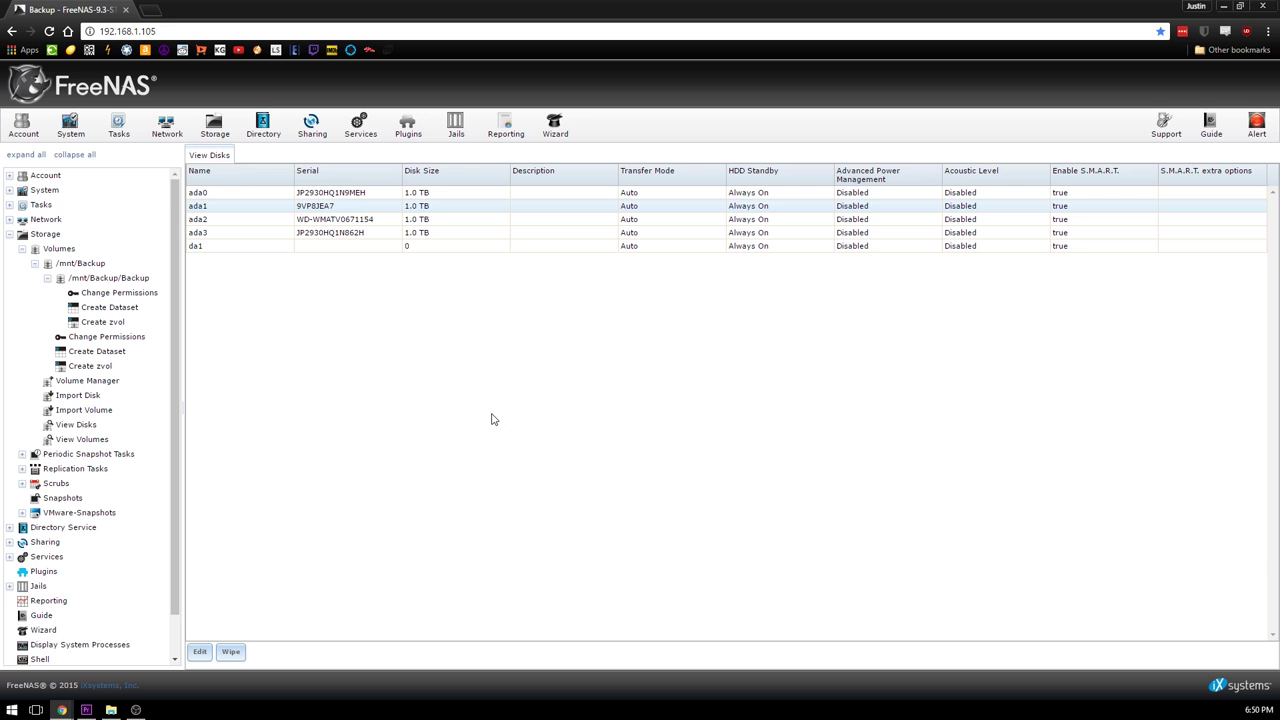
left_click(498, 128)
left_click(254, 172)
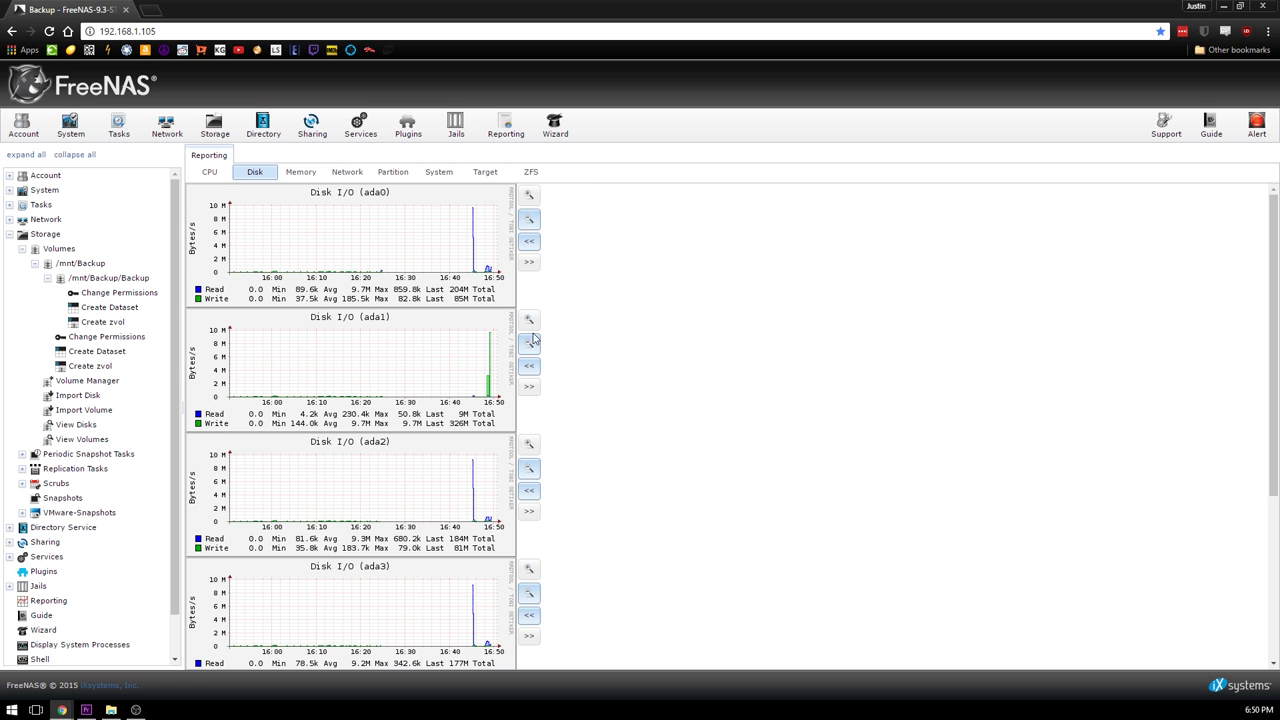
Reload the Disk I/O graphs and scroll through them to check ada1's resilver writes.
left_click(300, 172)
left_click(255, 172)
scroll(620, 330, "down", 2)
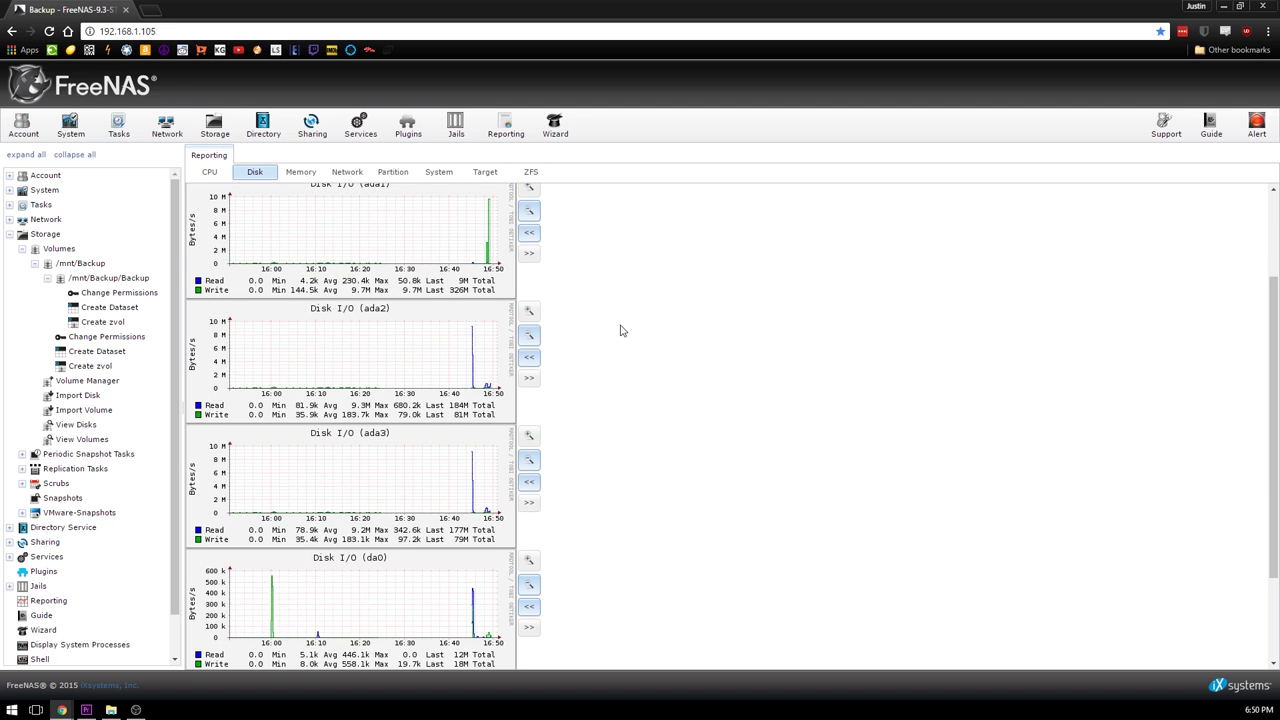
scroll(620, 330, "down", 1)
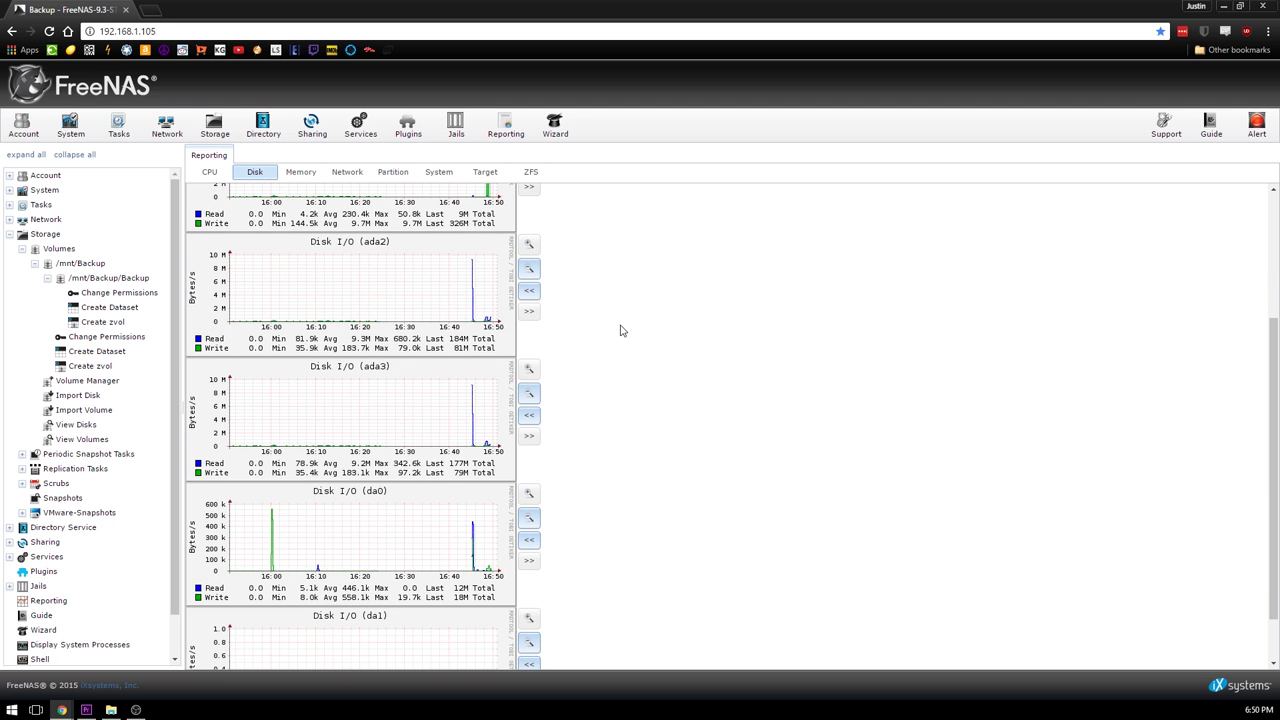
scroll(620, 330, "down", 1)
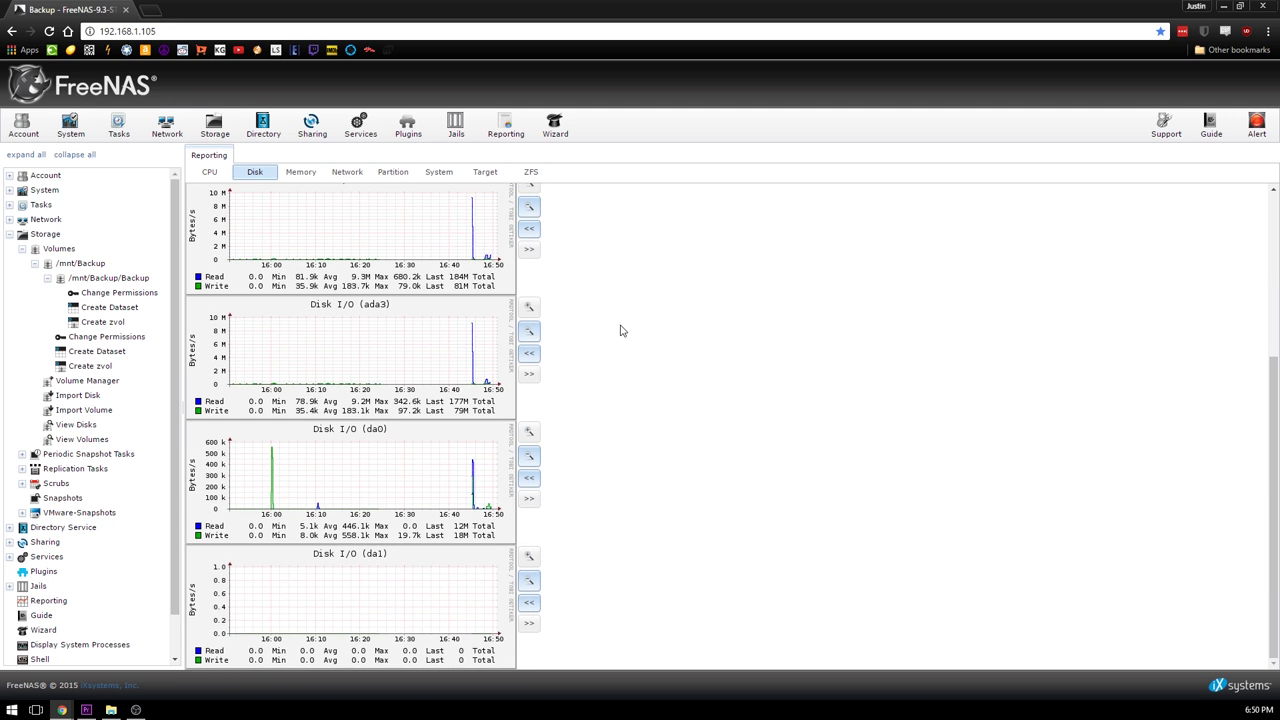
scroll(620, 330, "up", 4)
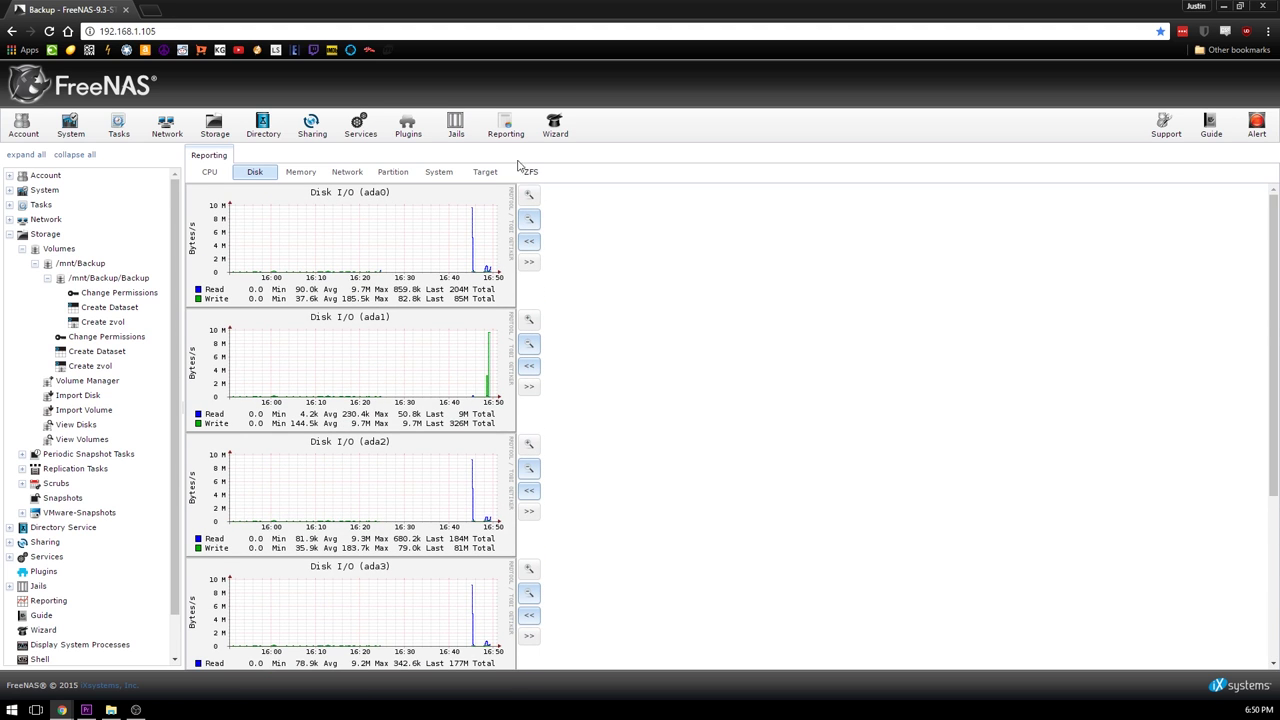
Compare the memory and swap graphs, then return to and scroll the Disk I/O graphs.
left_click(300, 174)
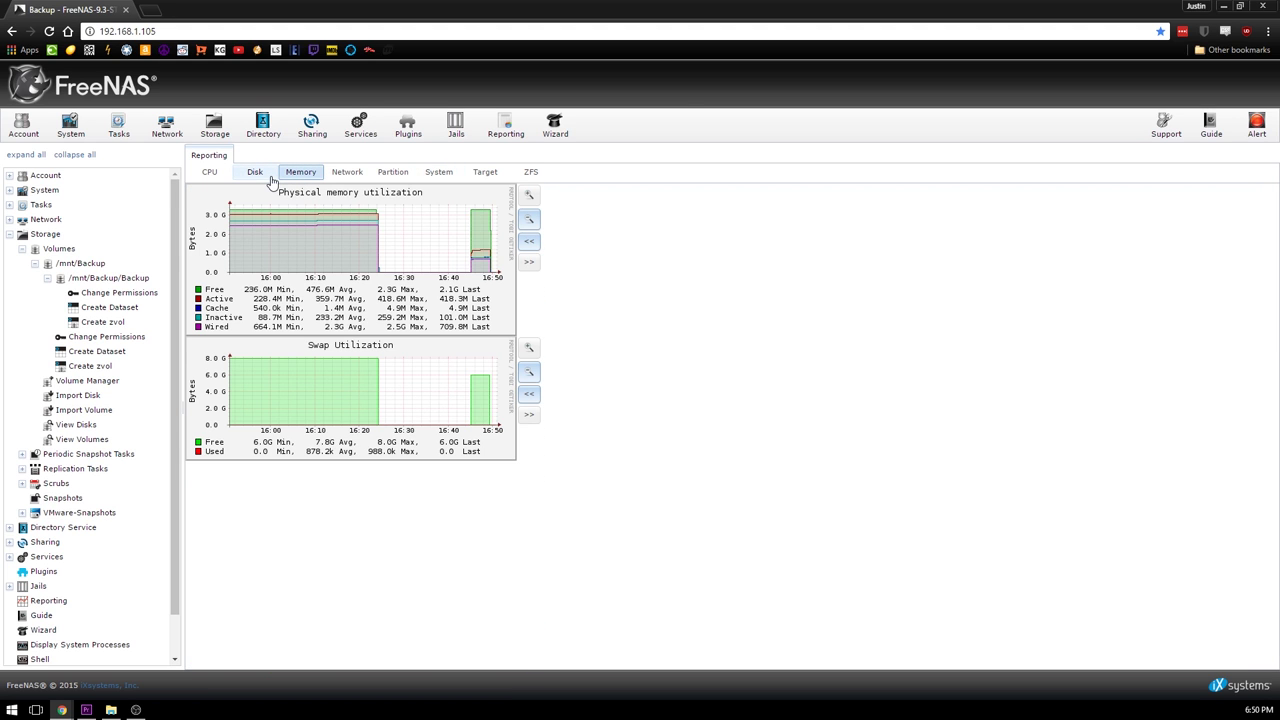
left_click(255, 173)
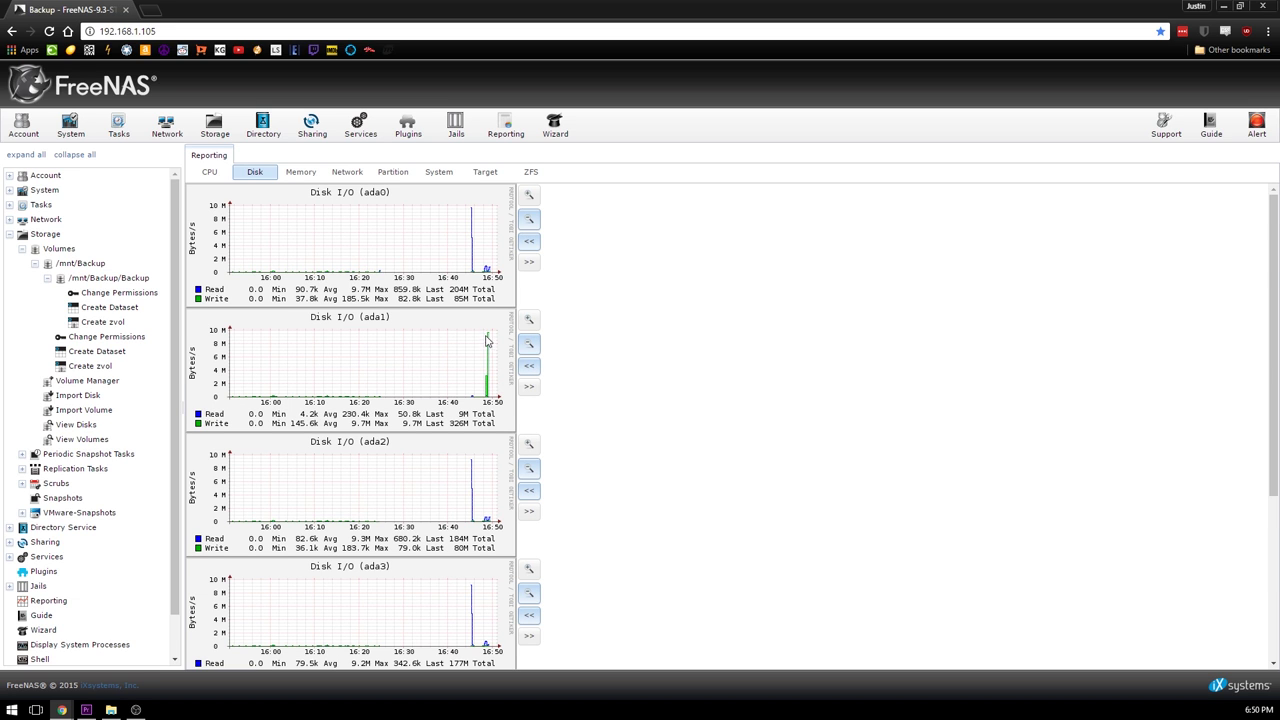
scroll(523, 470, "down", 1)
scroll(523, 470, "down", 1)
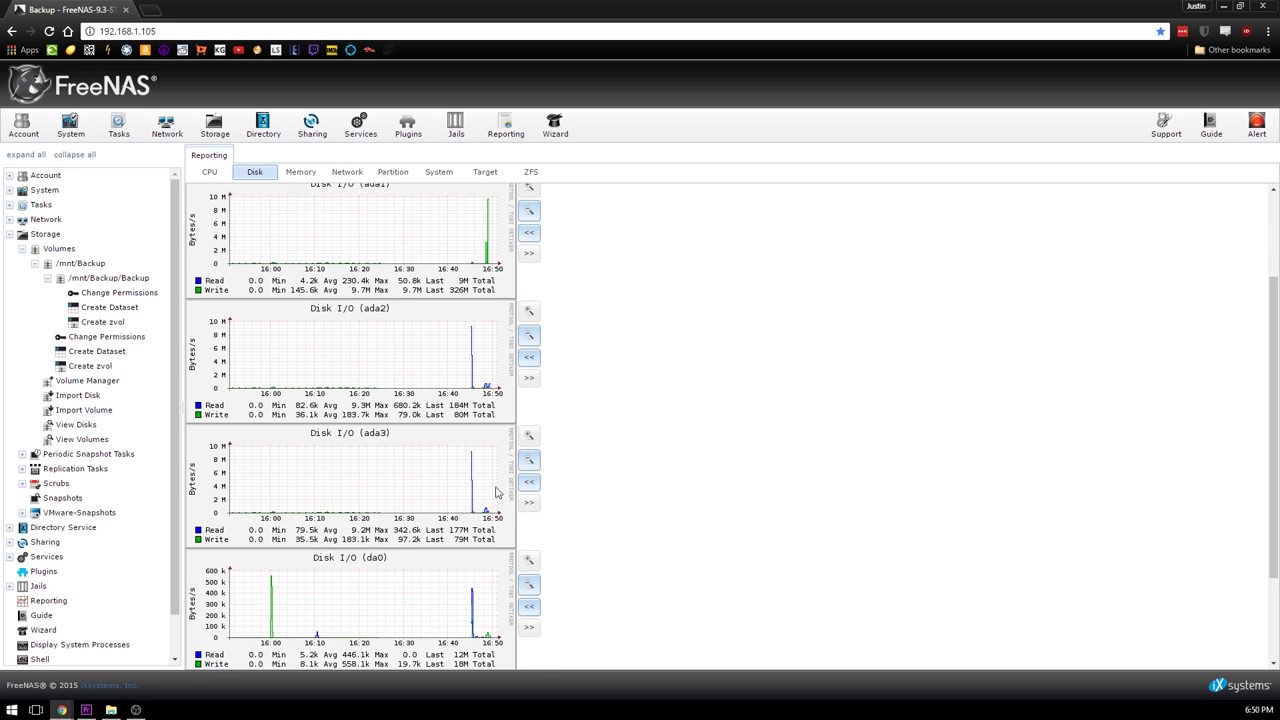
scroll(640, 522, "up", 2)
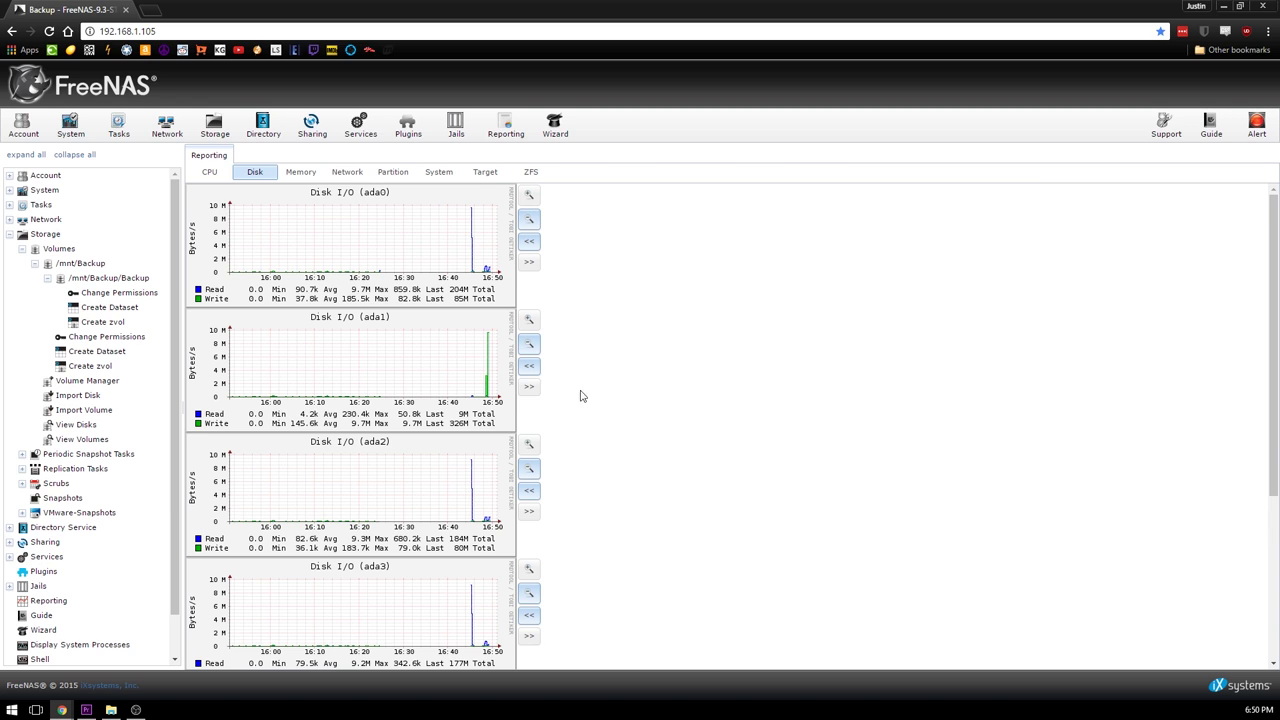
Glance at the memory and CPU load graphs, then open the system alerts.
left_click(298, 172)
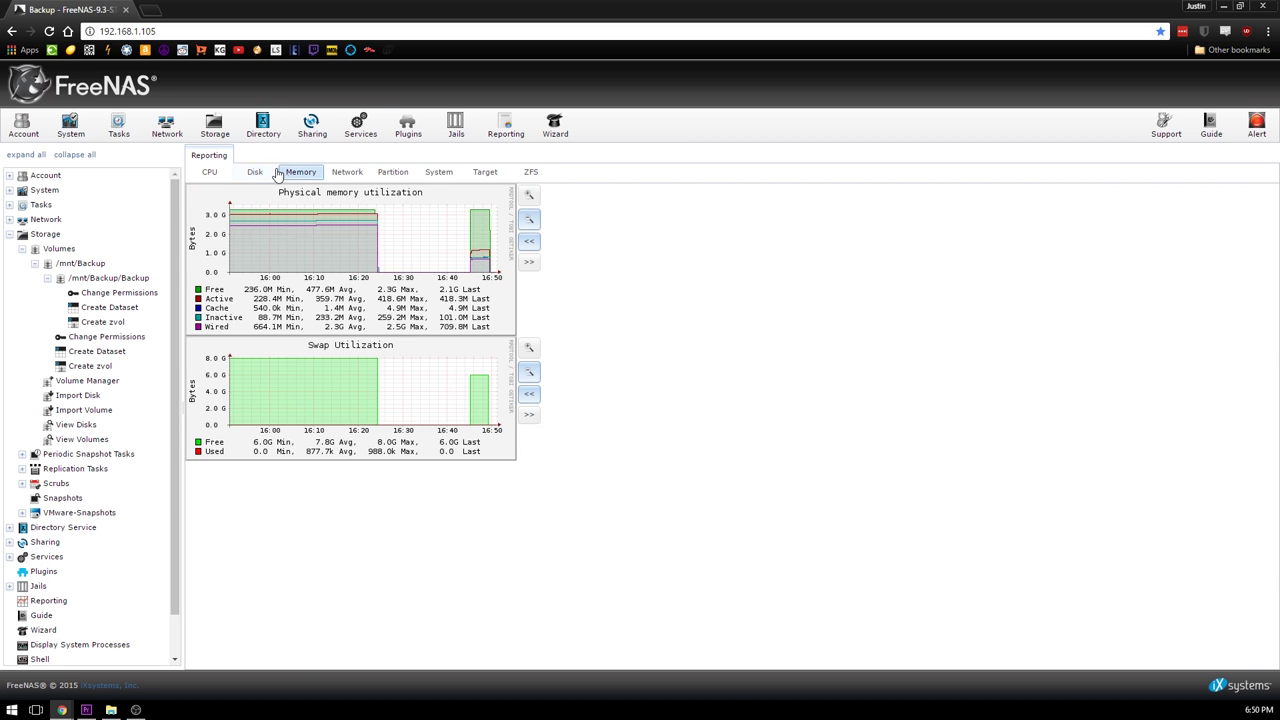
left_click(270, 173)
left_click(208, 172)
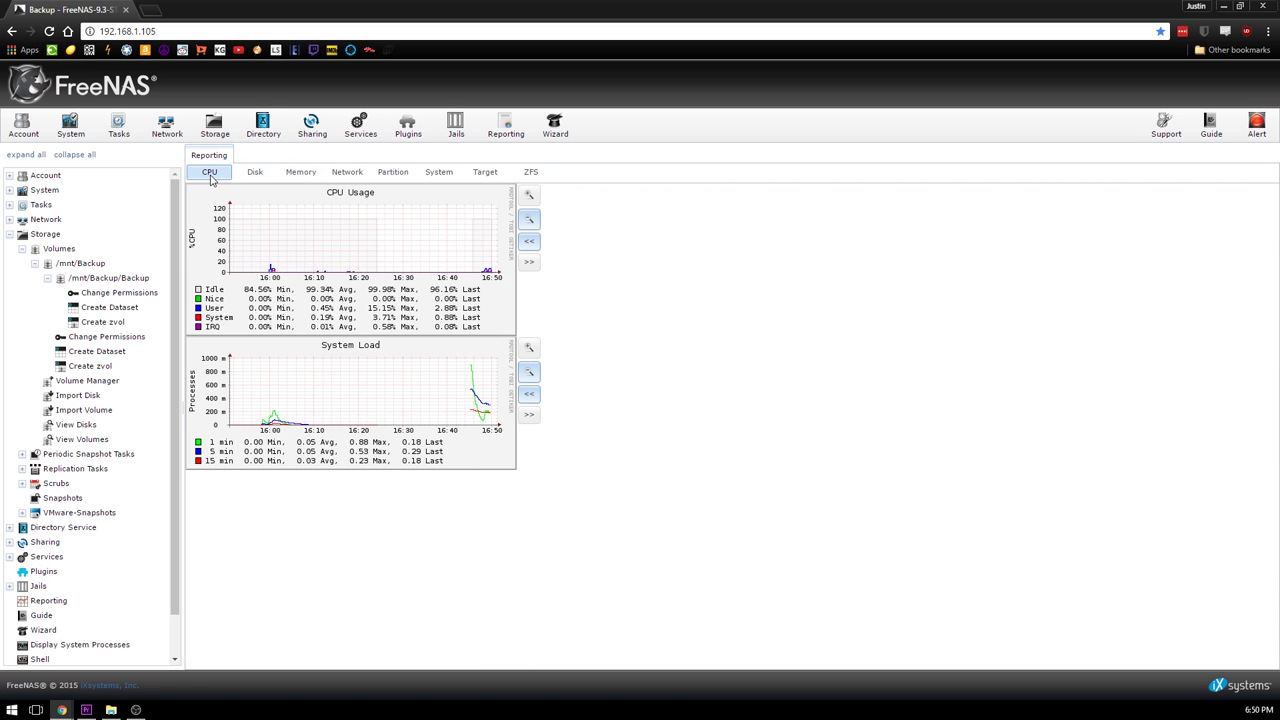
left_click(245, 174)
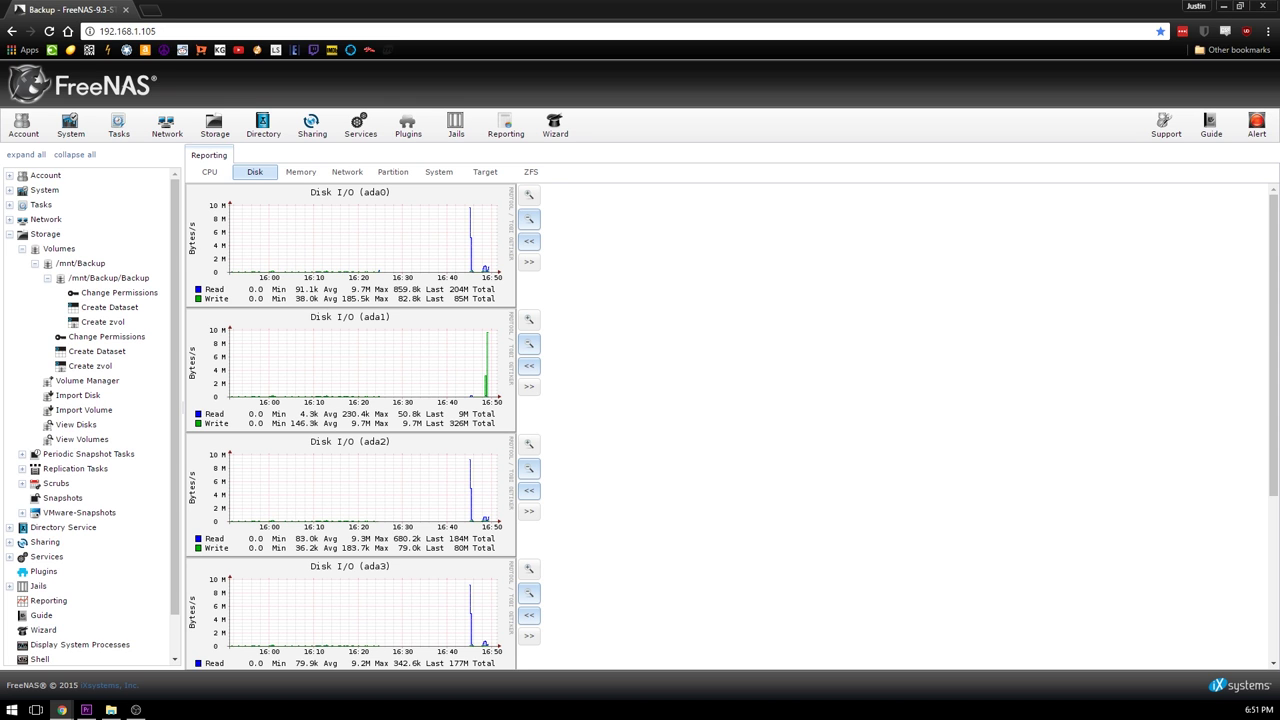
left_click(1256, 124)
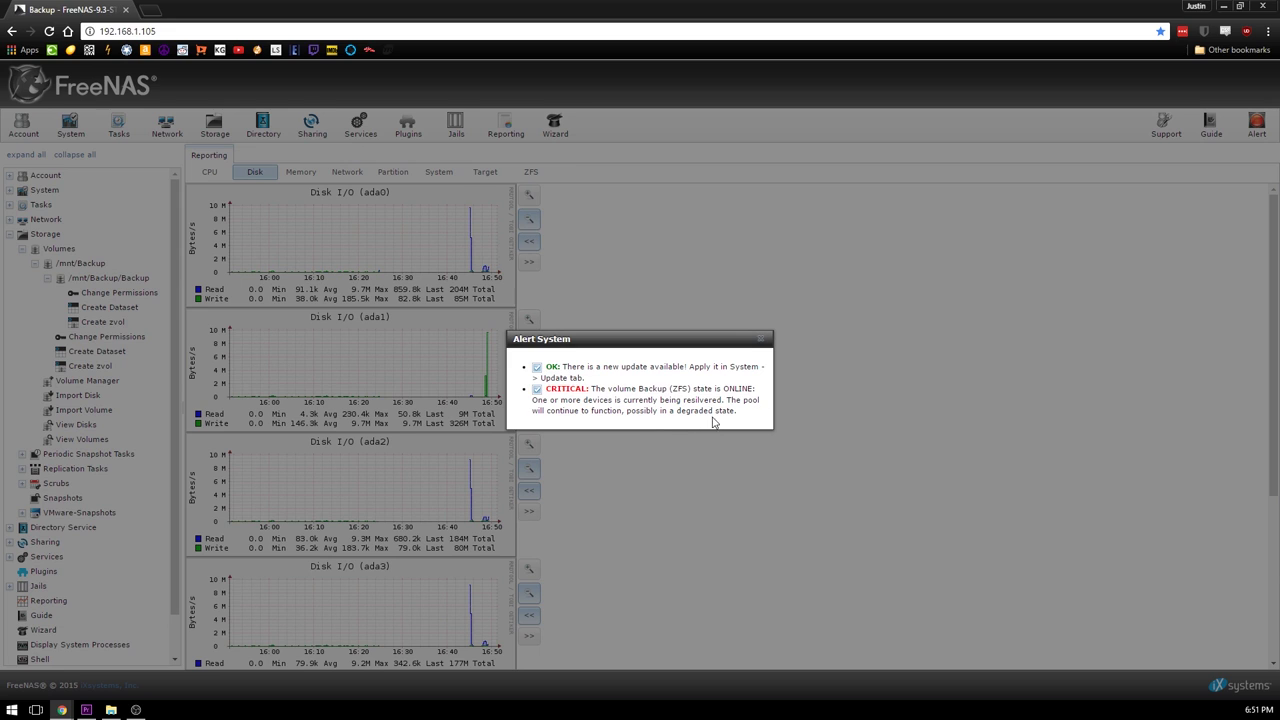
Highlight the resilvering note in the CRITICAL Backup-volume alert and close the Alert System dialog.
mouse_move(649, 405)
left_mouse_down()
mouse_move(729, 410)
mouse_move(657, 400)
mouse_move(668, 410)
left_mouse_up()
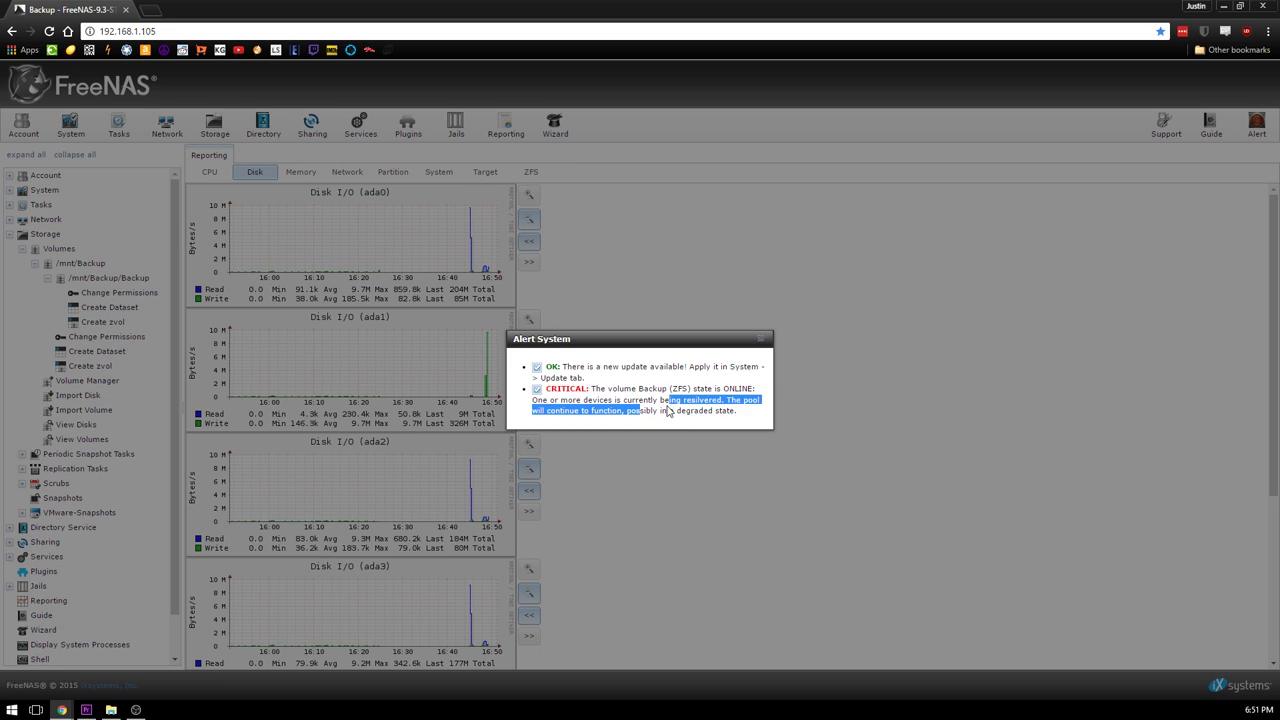
left_click(755, 411)
left_click(762, 339)
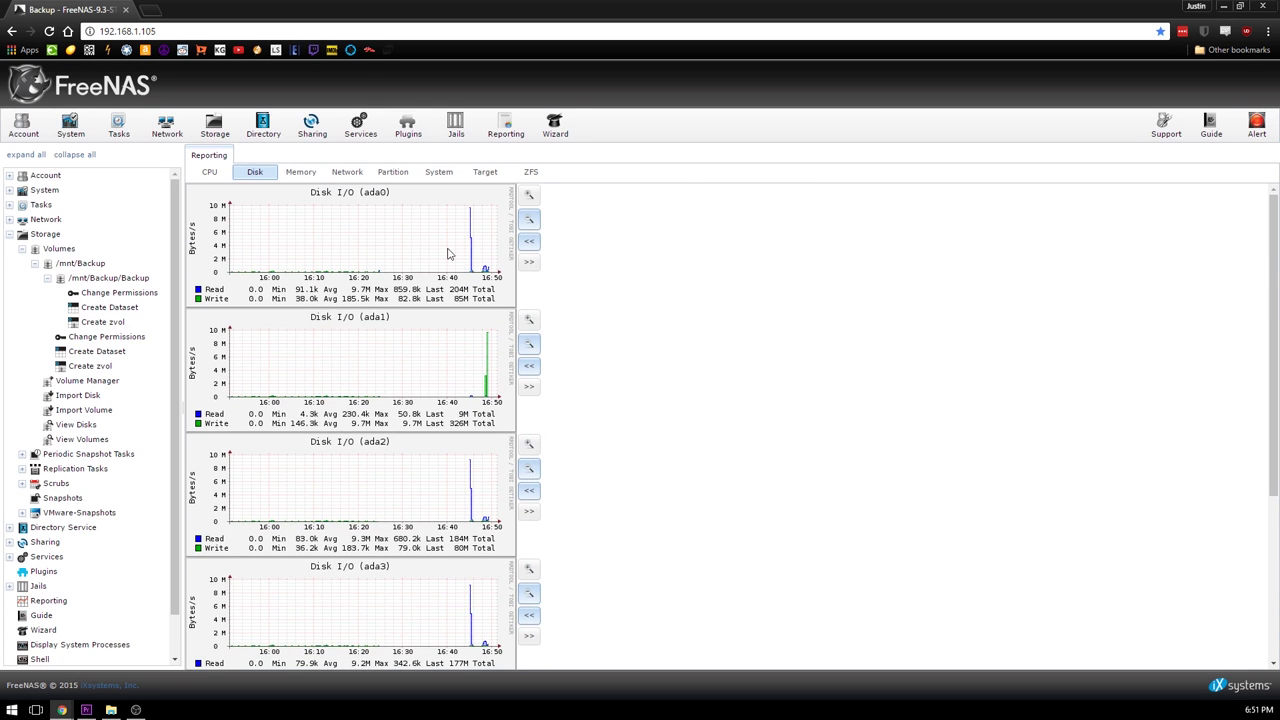
Return to the Disk I/O graphs and scroll them, showing ada1's writes peaking at 9.7M.
left_click(302, 172)
left_click(274, 176)
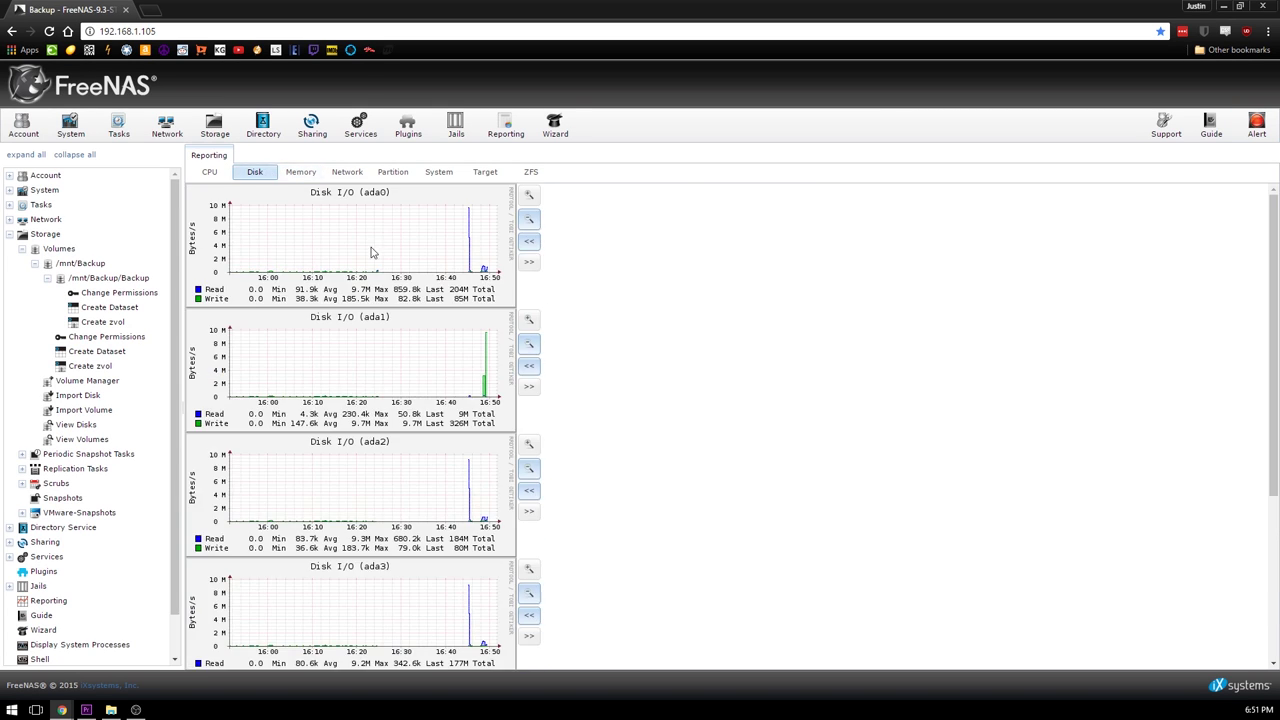
scroll(648, 369, "down", 1)
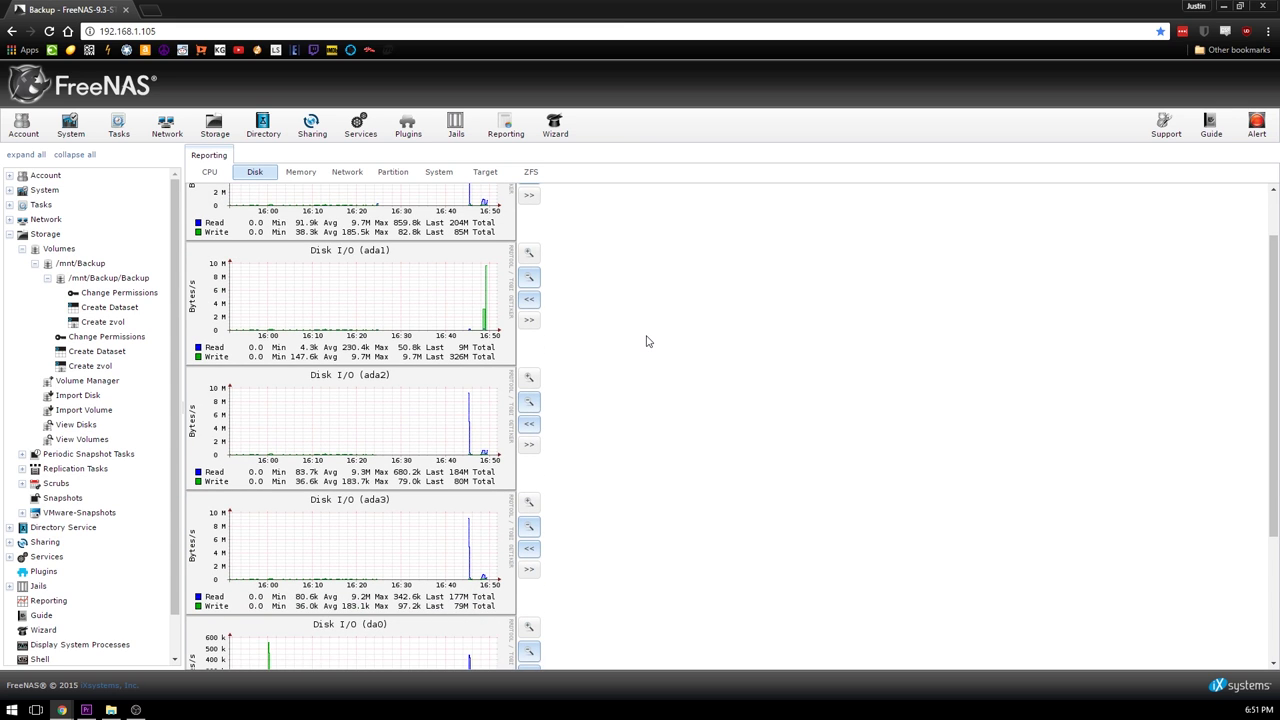
scroll(650, 339, "up", 1)
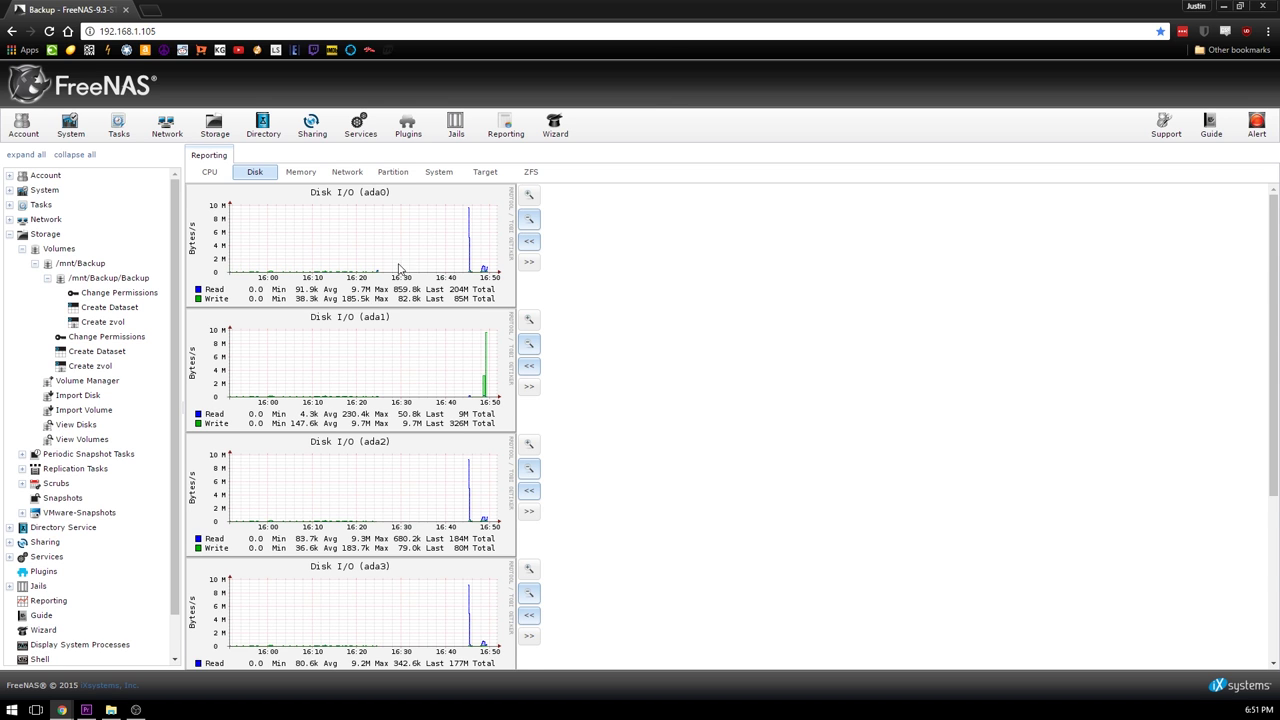
scroll(667, 323, "down", 2)
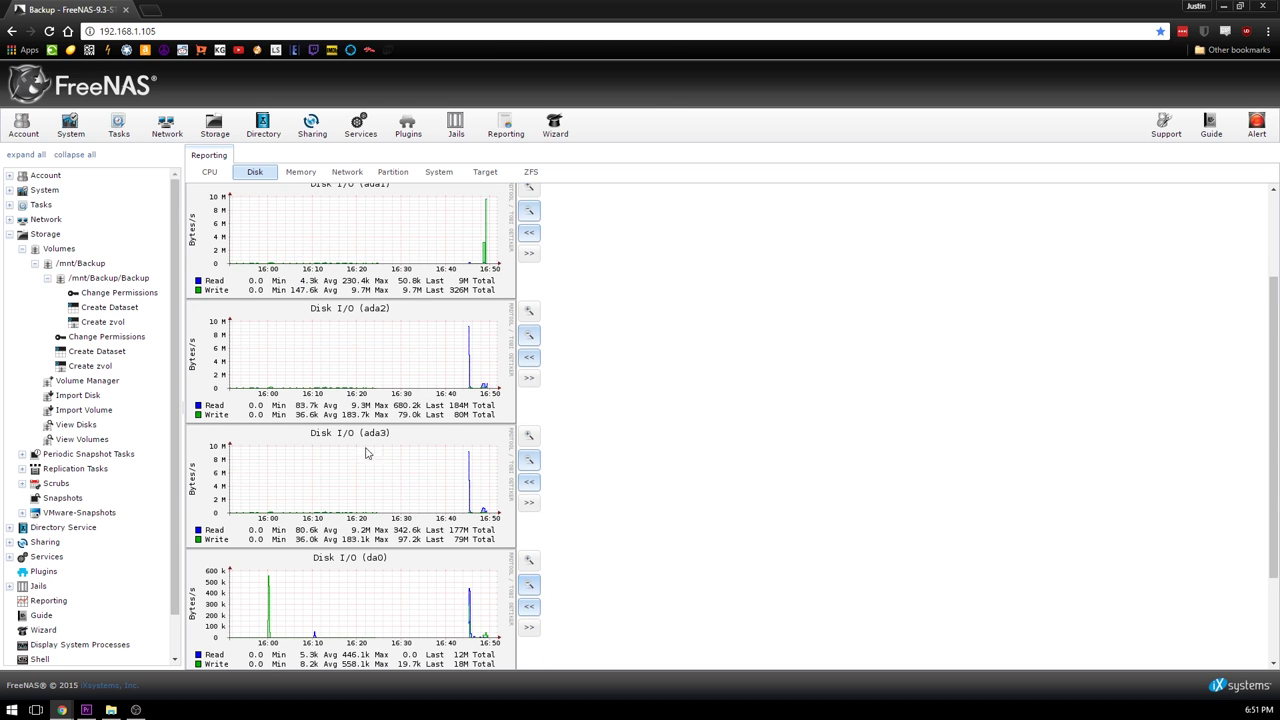
scroll(794, 471, "up", 2)
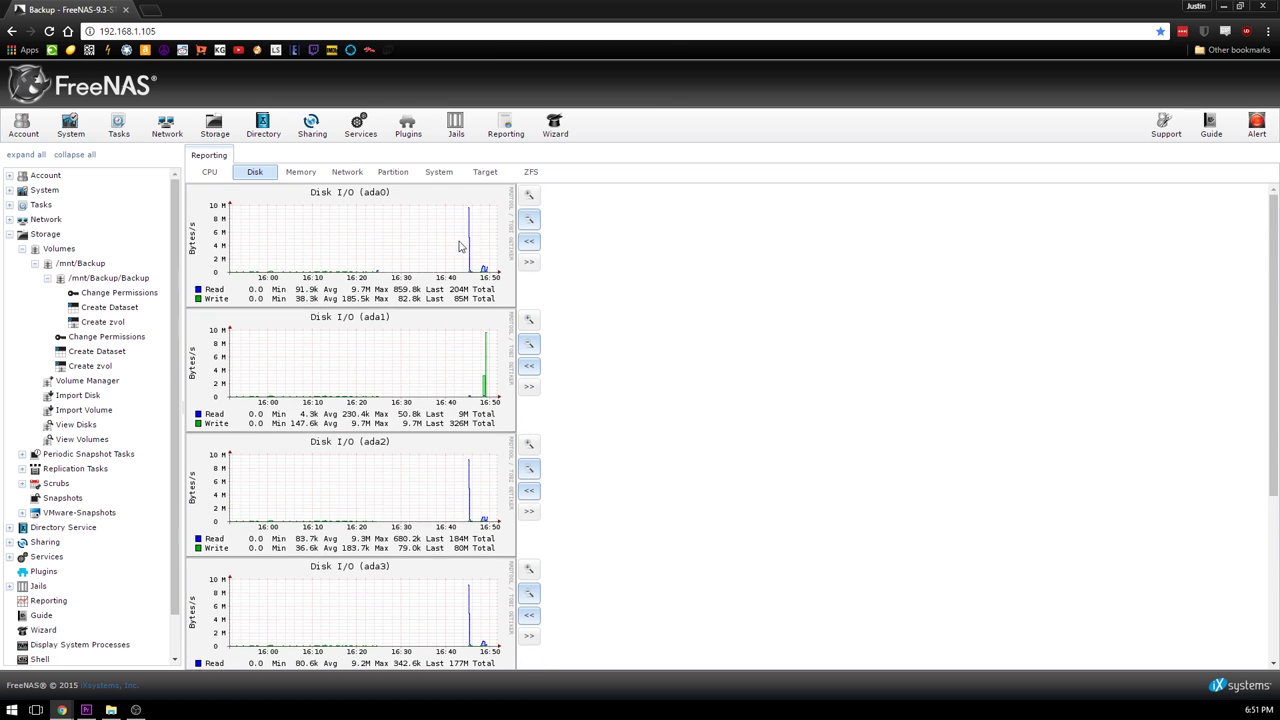
scroll(811, 529, "down", 2)
scroll(870, 500, "up", 2)
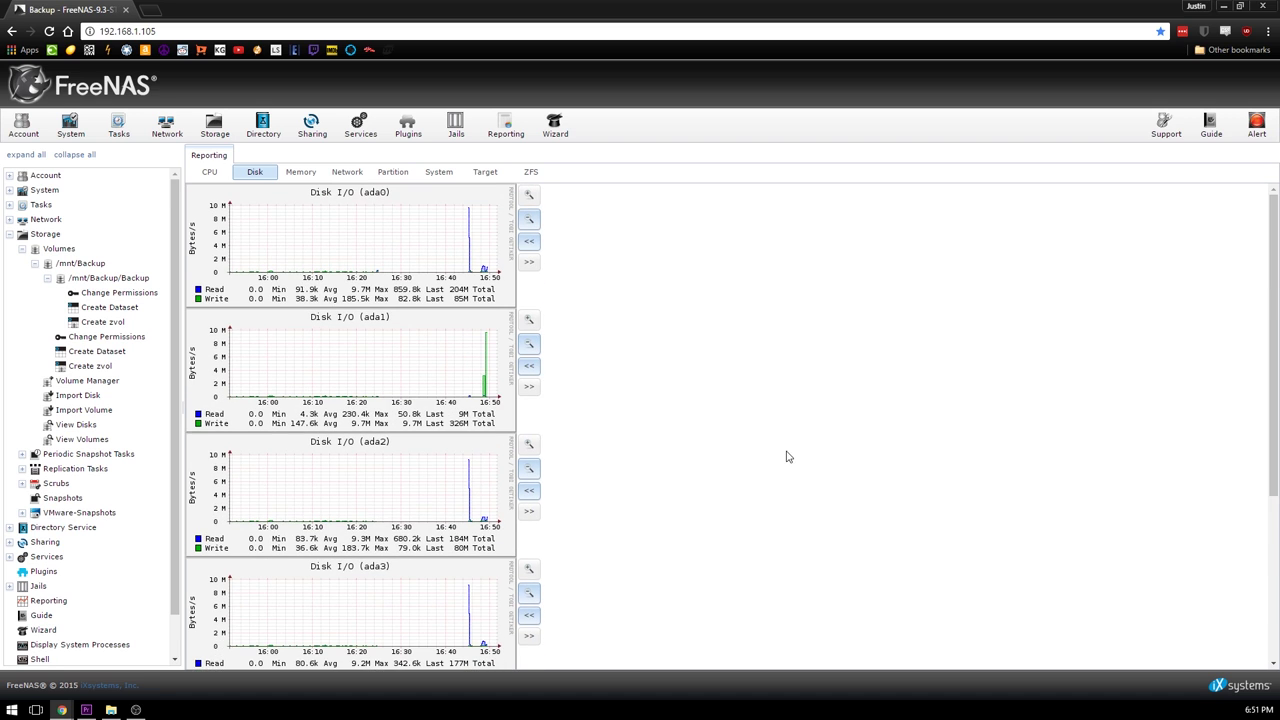